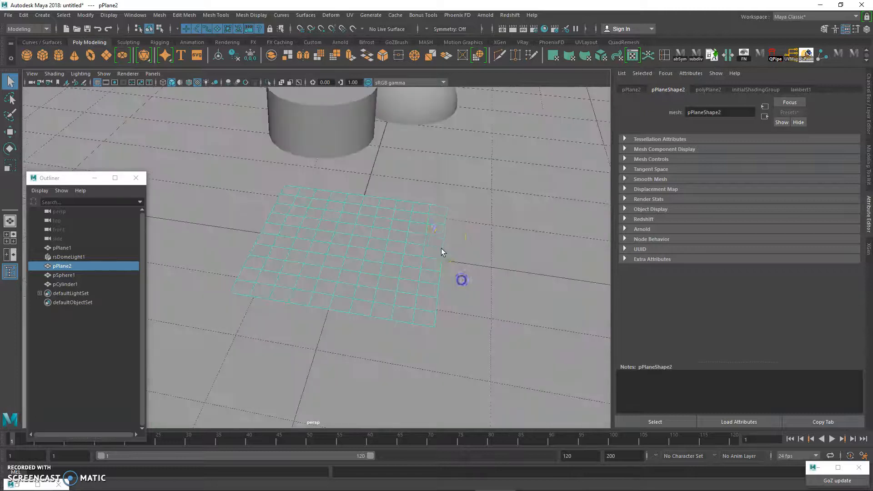
Assign a new RedshiftMaterial to the small plane pPlane2 and name it leaf_SHD.
left_click_drag(387, 266, 343, 267, "alt")
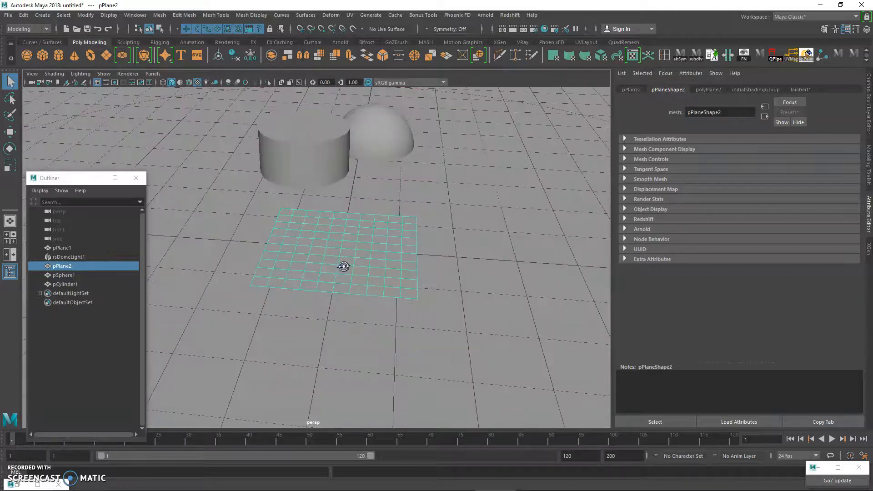
right_click_drag(364, 244, 366, 466)
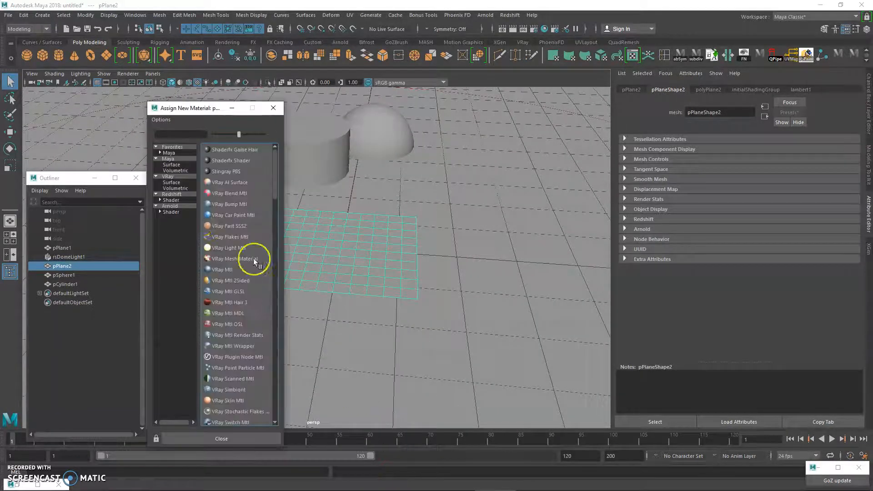
left_click(182, 195)
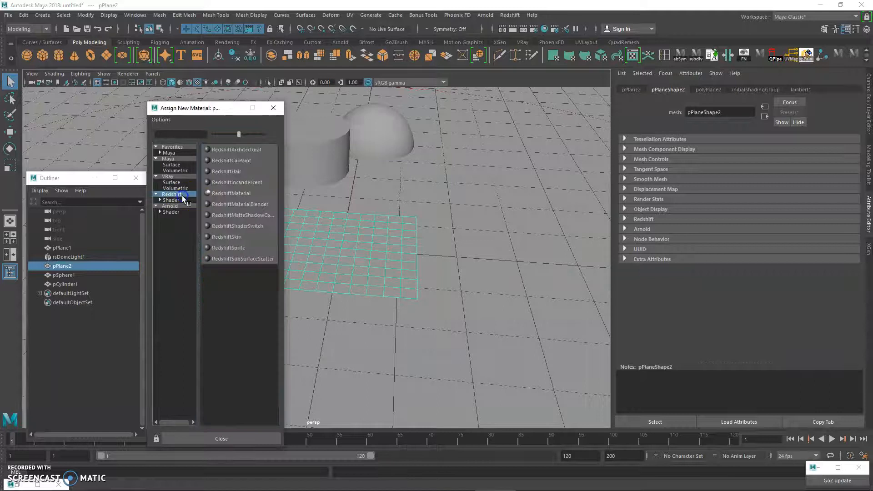
left_click(222, 193)
double_click(709, 111)
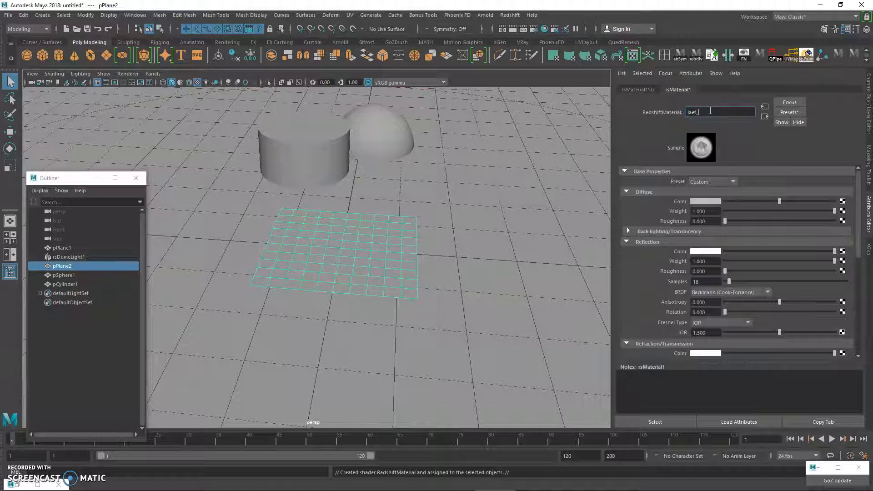
type("leaf_SHD")
key("Return")
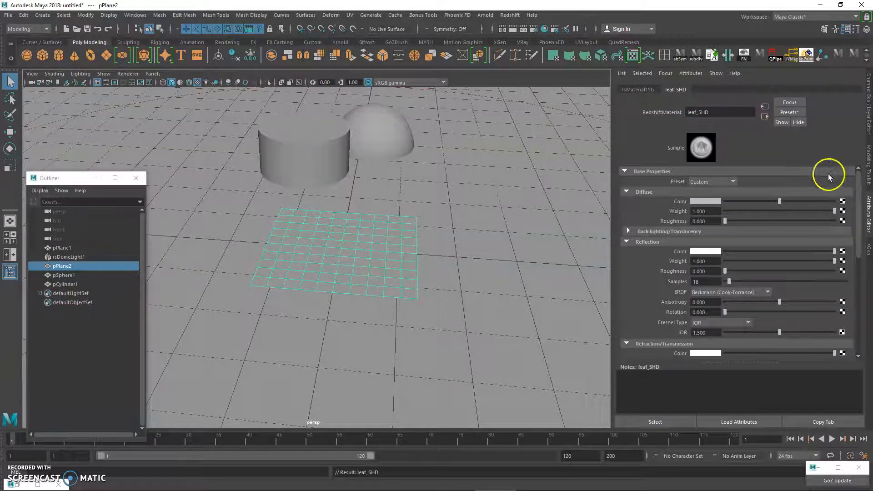
Map the diffuse color of leaf_SHD with a File texture that loads Leaf 006 B.png from the images folder.
left_click(844, 200)
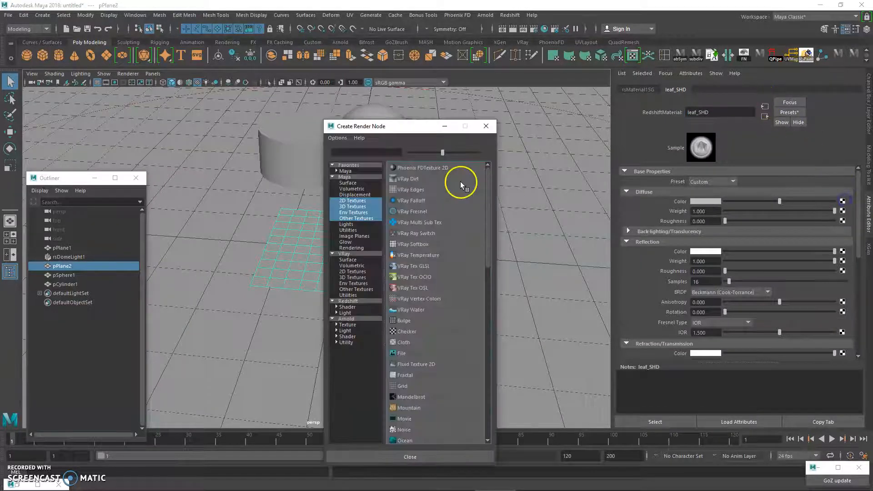
left_click(405, 354)
left_click(847, 213)
left_click(254, 176)
left_click(264, 183)
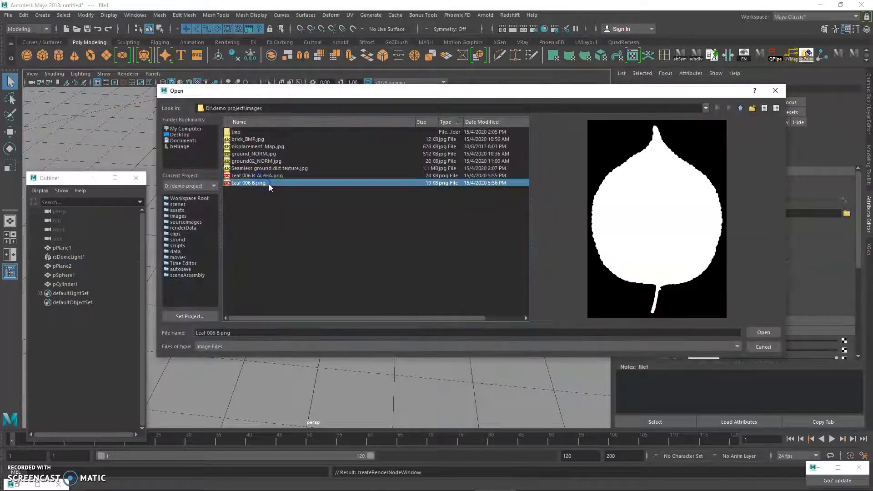
left_click(293, 184)
left_click(767, 334)
left_click(398, 301)
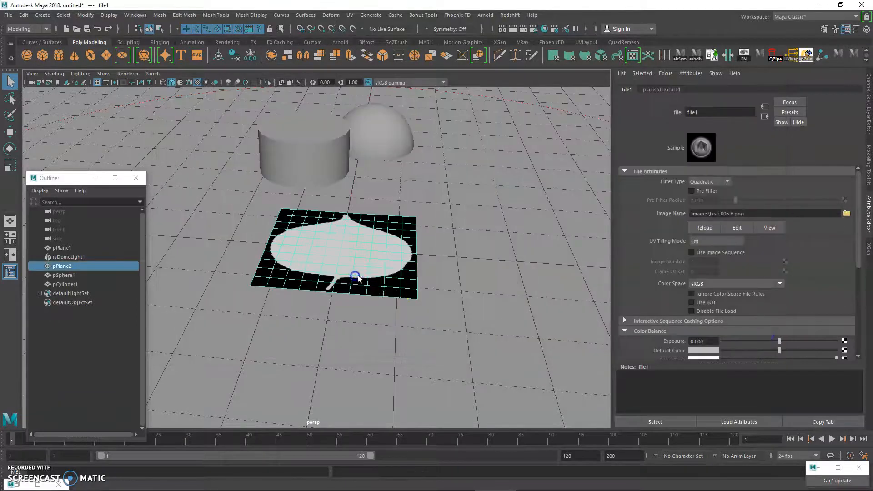
Switch to Photoshop, undo the black-and-white mask edits on Leaf 006 B.png back to the green leaf, and save the file.
key("super")
left_click(364, 480)
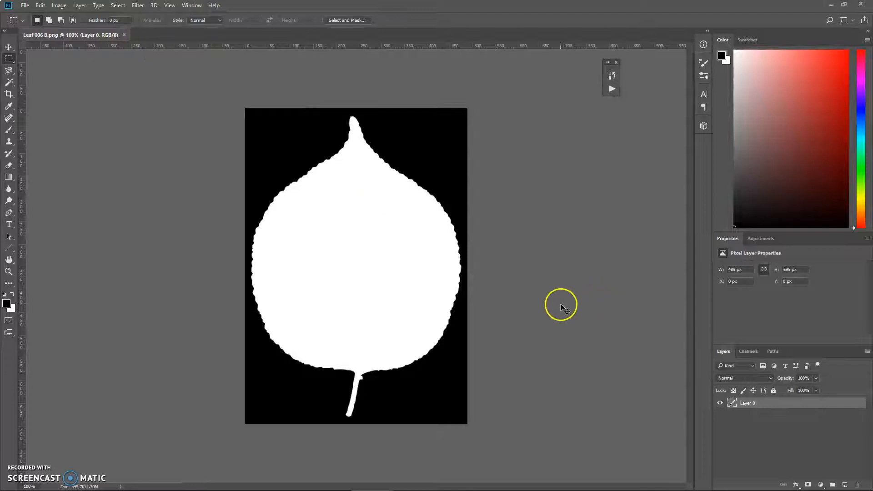
key("ctrl+alt+z")
key("ctrl+alt+z")
key("ctrl+alt+z")
key("ctrl+alt+z")
key("ctrl+alt+z")
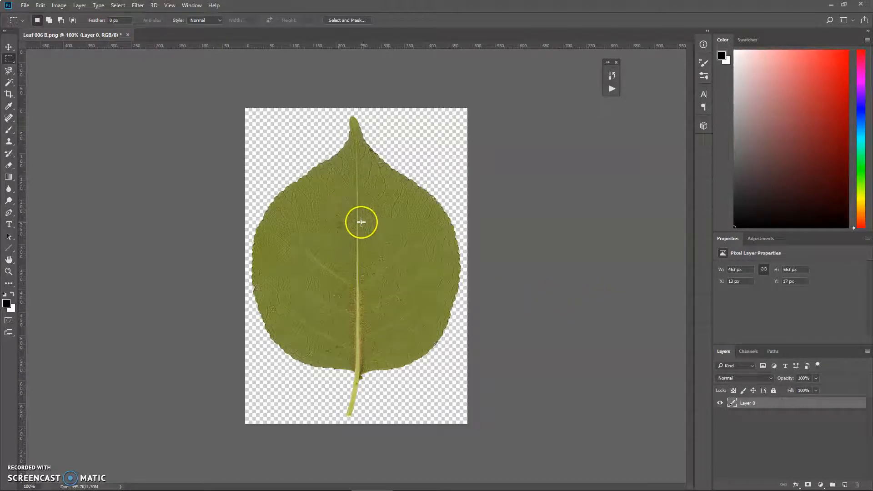
key("ctrl+s")
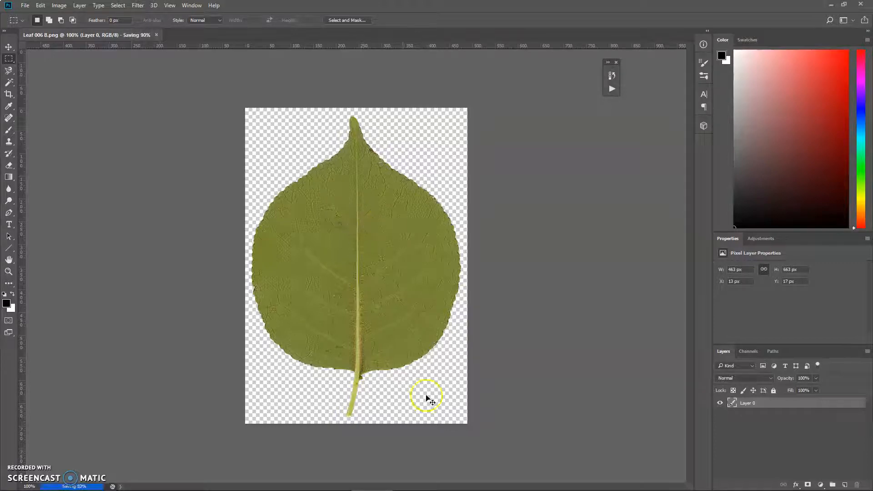
Switch back to Maya and reload the Leaf 006 B.png image in the diffuse File texture of leaf_SHD.
mouse_move(416, 482)
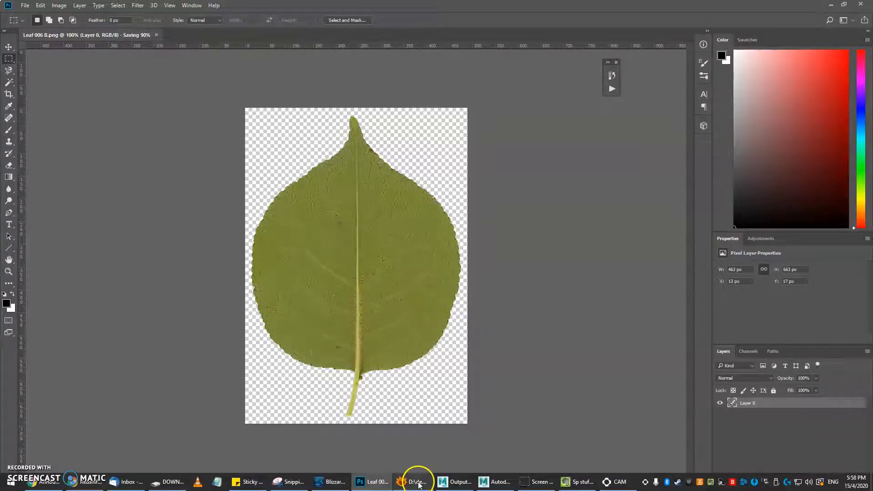
left_click(489, 481)
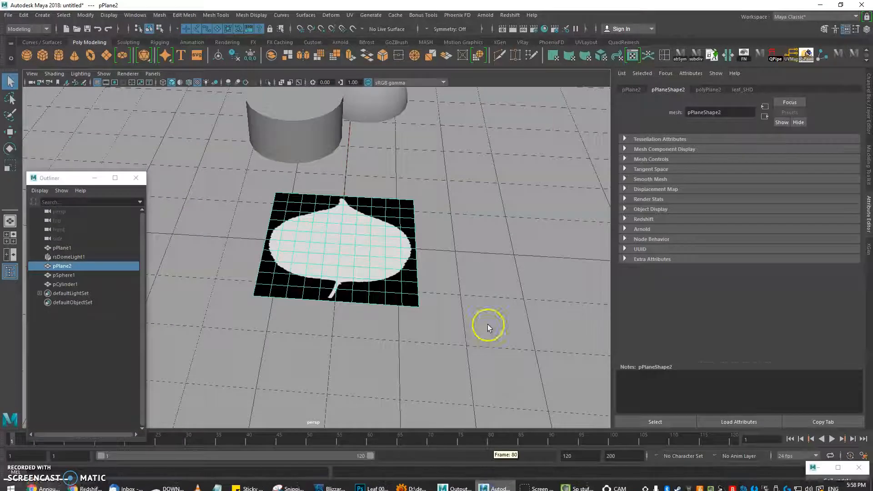
left_click(742, 89)
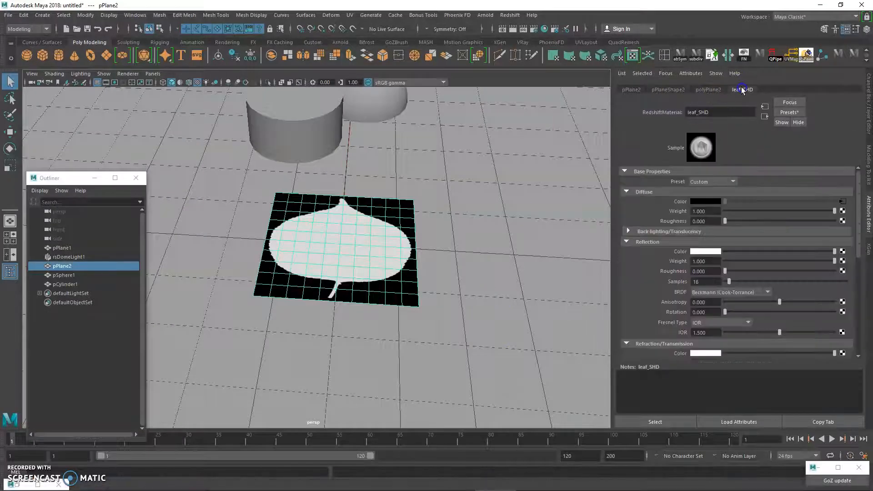
left_click(842, 202)
left_click(711, 230)
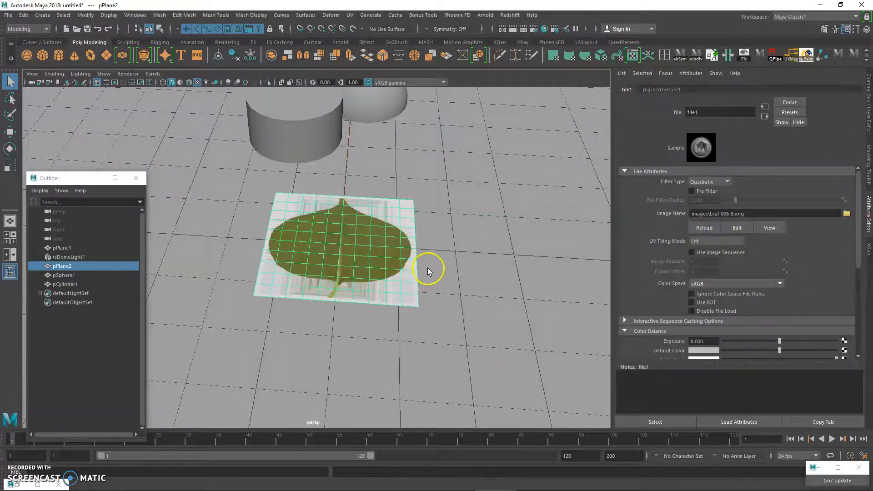
Render the perspective view of the textured leaf plane with Redshift and stop the render early.
left_click_drag(409, 277, 400, 289, "alt")
right_click_drag(400, 289, 415, 267, "alt")
left_click_drag(415, 267, 423, 268, "alt")
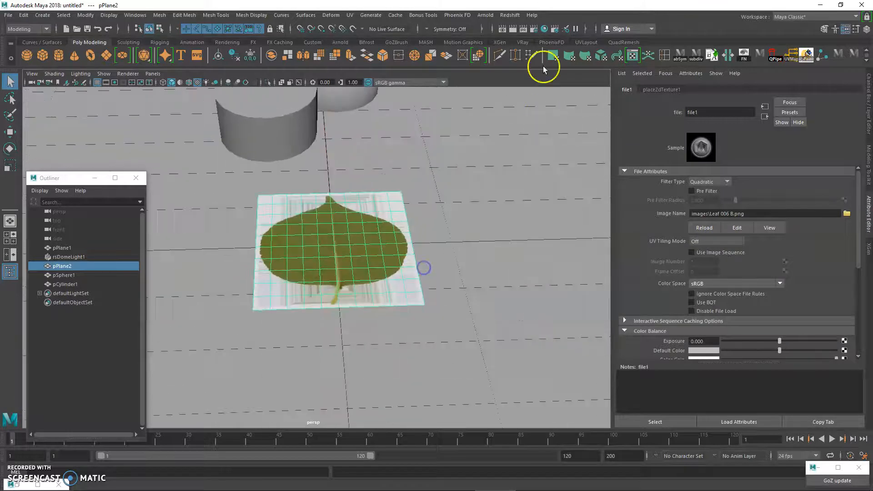
left_click(513, 28)
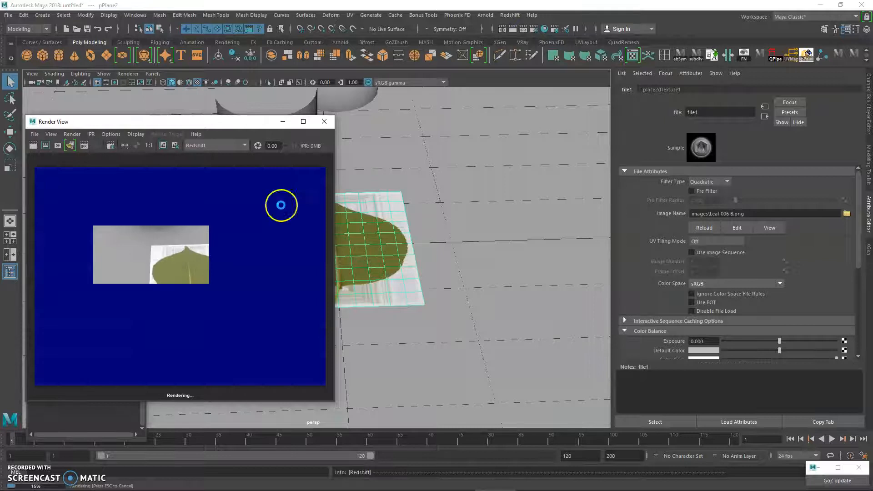
key("Escape")
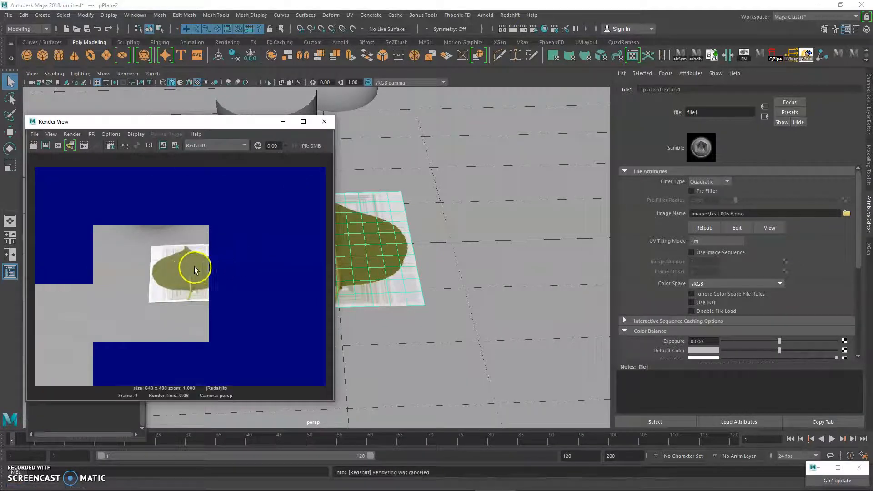
Map the opacity of leaf_SHD with a File texture that loads Leaf 006 B_ALPHA.png, and render the scene again.
left_click(764, 116)
scroll(774, 274, "down", 10)
left_click(844, 272)
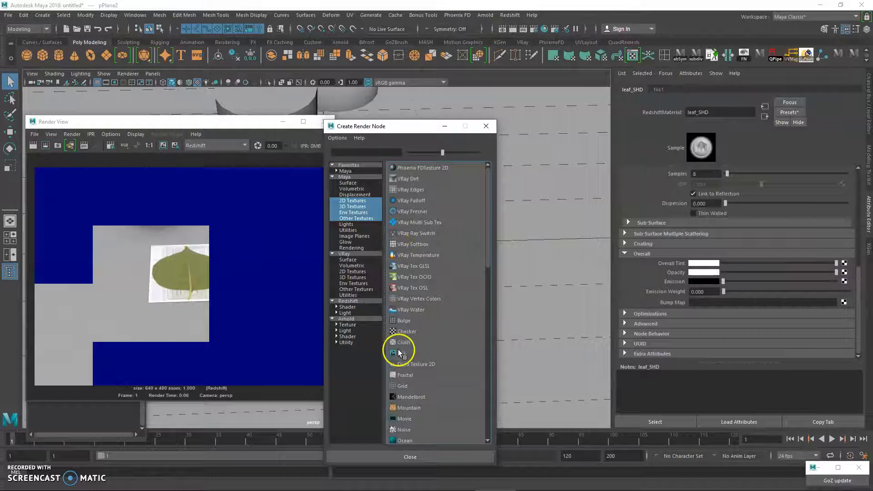
left_click(399, 350)
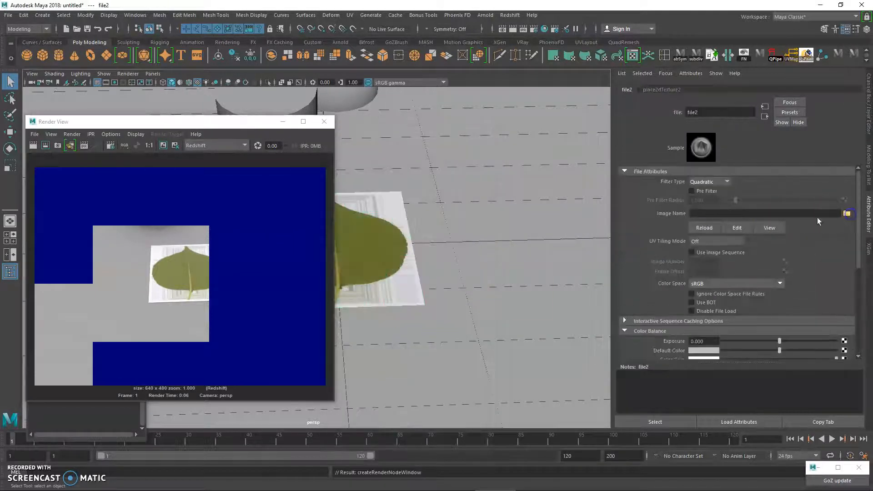
left_click(847, 213)
left_click(274, 176)
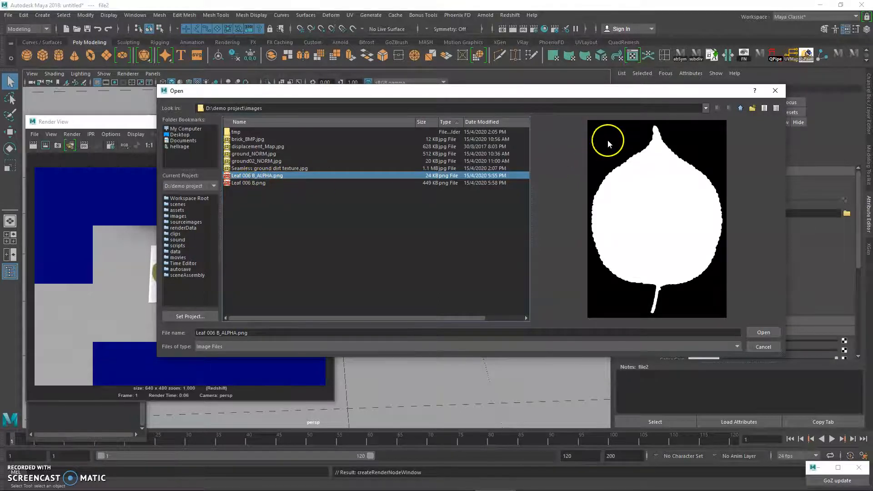
left_click(749, 331)
left_click(32, 146)
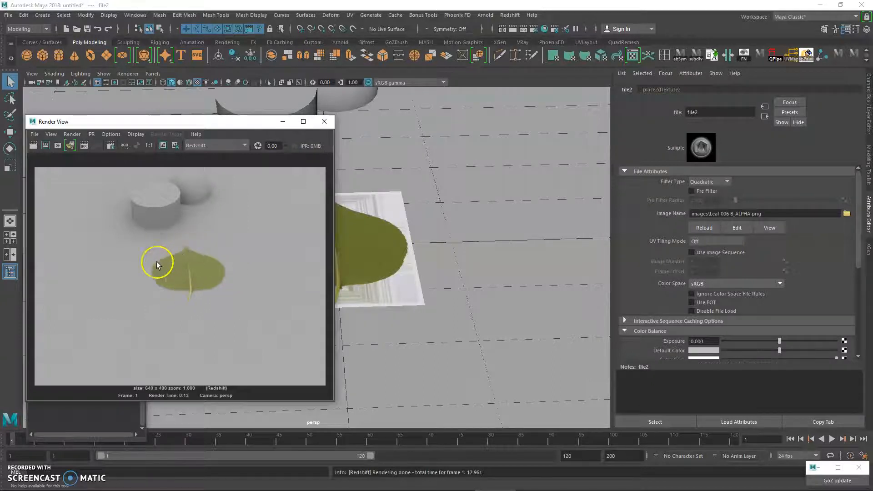
left_click(323, 122)
Assign one new RedshiftMaterial to the ground plane, leaf plane, sphere and cylinder together, leaving out the dome light.
left_click_drag(494, 220, 450, 220, "alt")
right_click_drag(448, 220, 309, 258, "alt")
left_click_drag(303, 259, 318, 226, "alt")
left_click(343, 150)
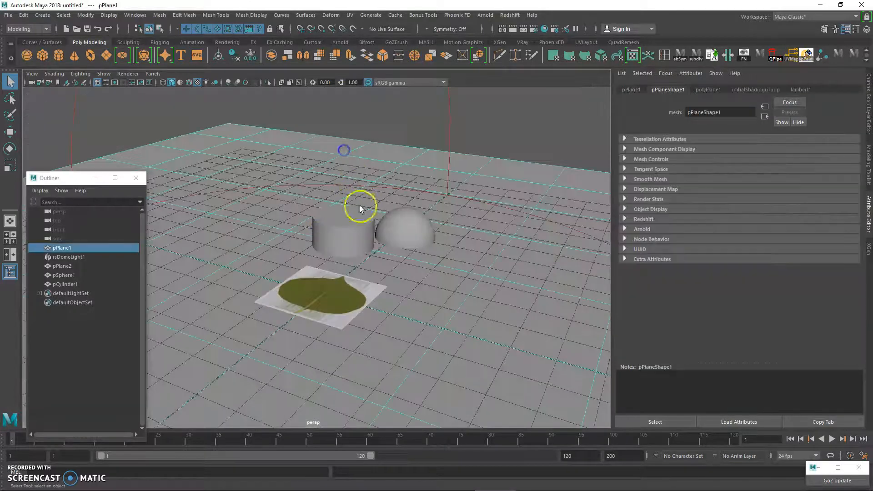
left_click(358, 235, "shift")
left_click(404, 232, "shift")
left_click_drag(426, 328, 425, 328)
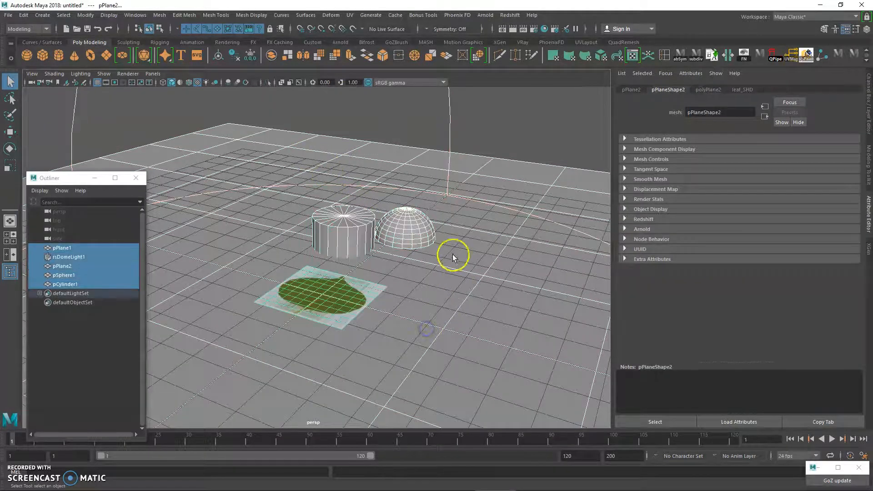
right_click_drag(345, 295, 347, 464)
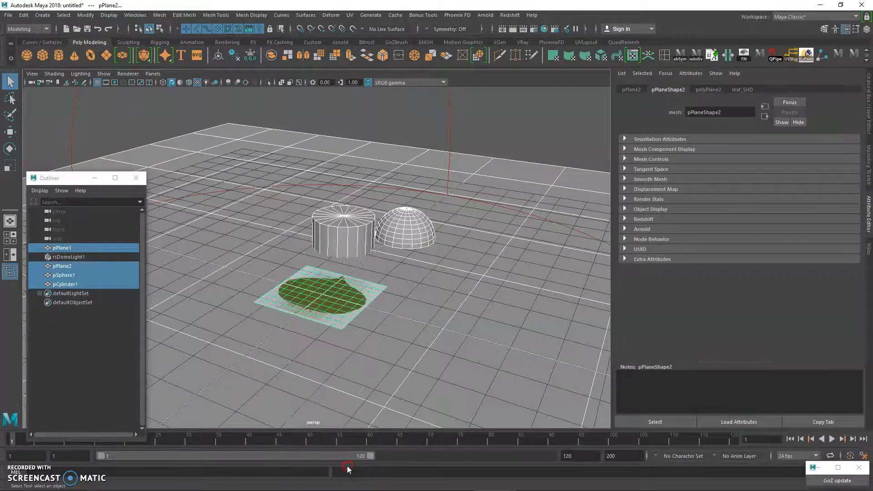
left_click(182, 195)
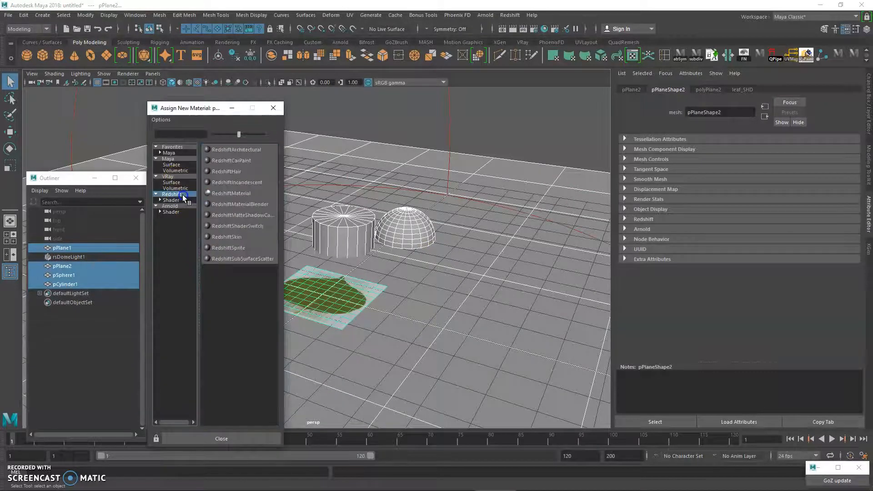
left_click(236, 192)
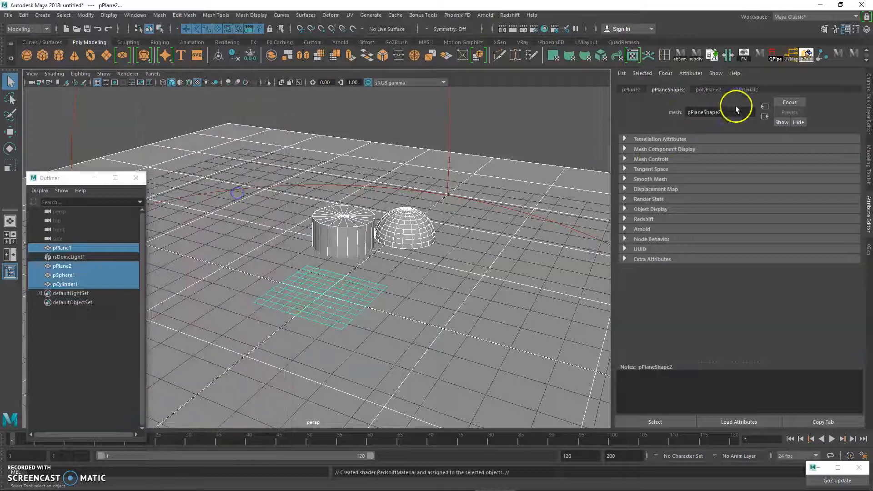
Rename the new material shared by all the meshes as AO_SHD.
double_click(723, 112)
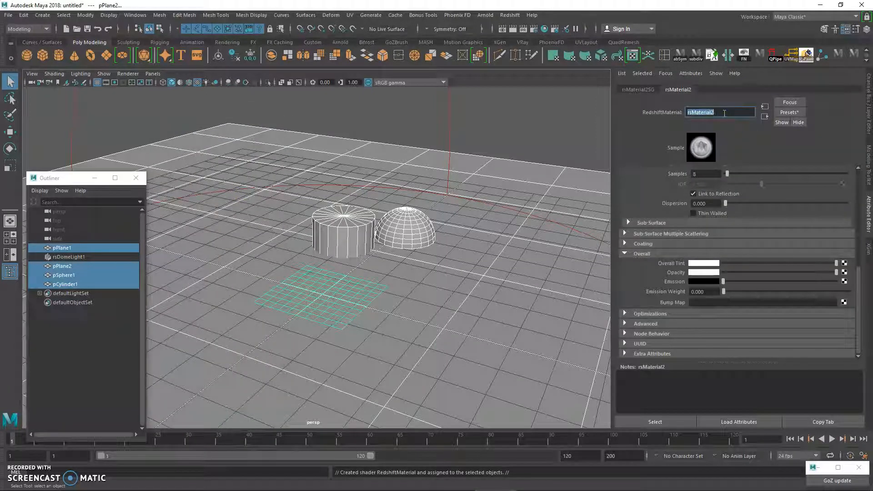
type("AO_SHD")
key("Return")
Connect a RedshiftAmbientOcclusion node to the diffuse color of AO_SHD.
scroll(803, 214, "up", 5)
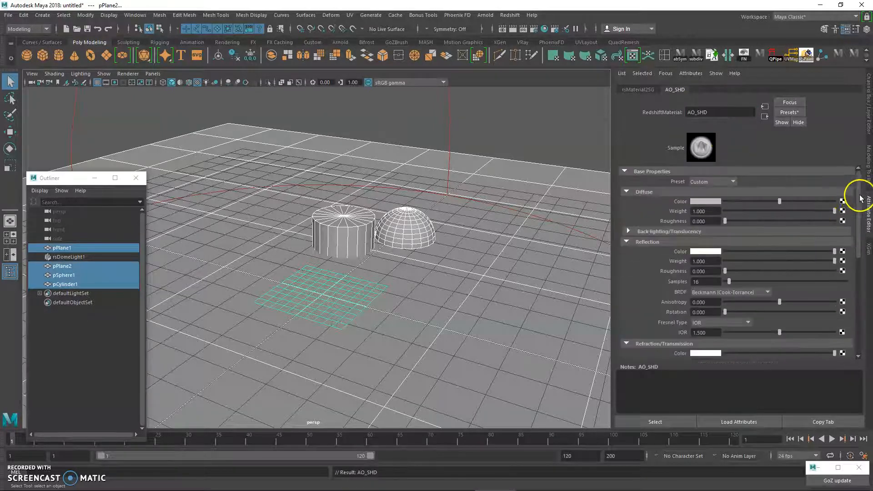
left_click(842, 201)
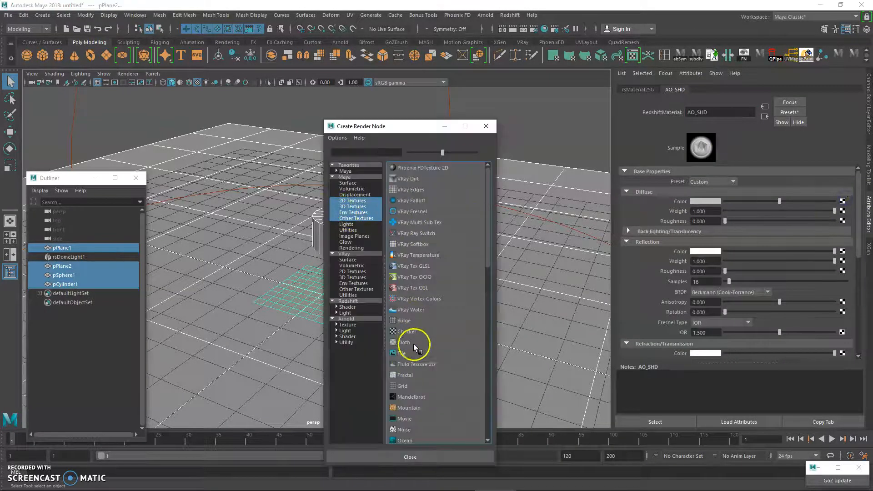
left_click(362, 300)
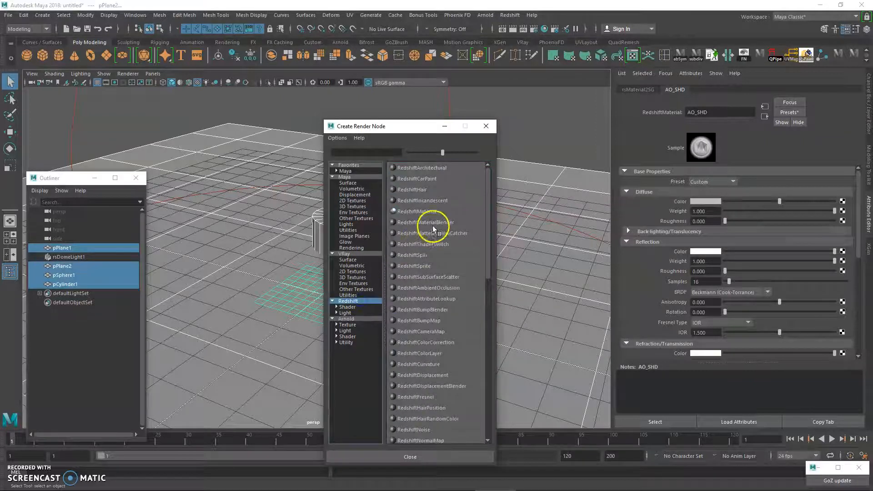
left_click(430, 286)
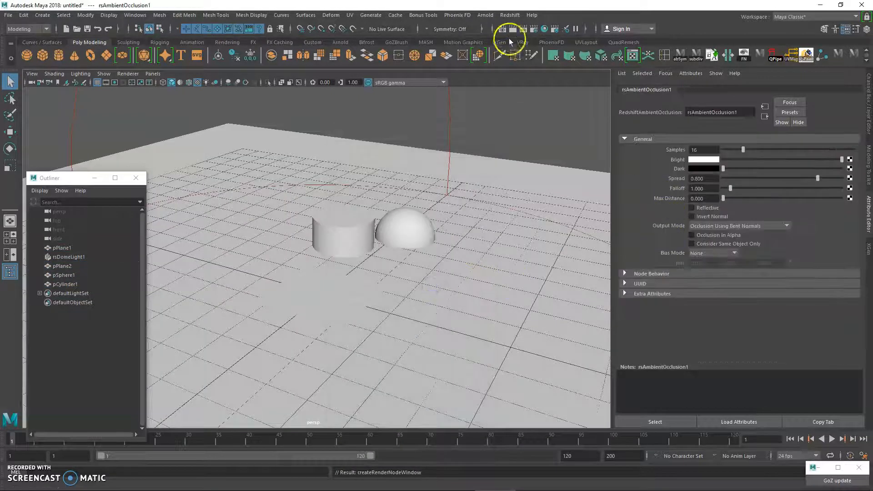
Render the scene with the ambient occlusion material in the Render View and close the view.
left_click(509, 33)
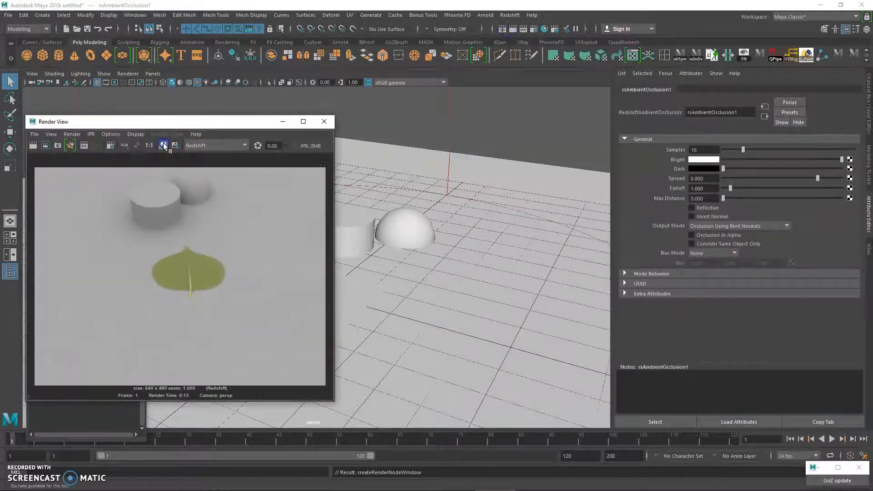
left_click(32, 145)
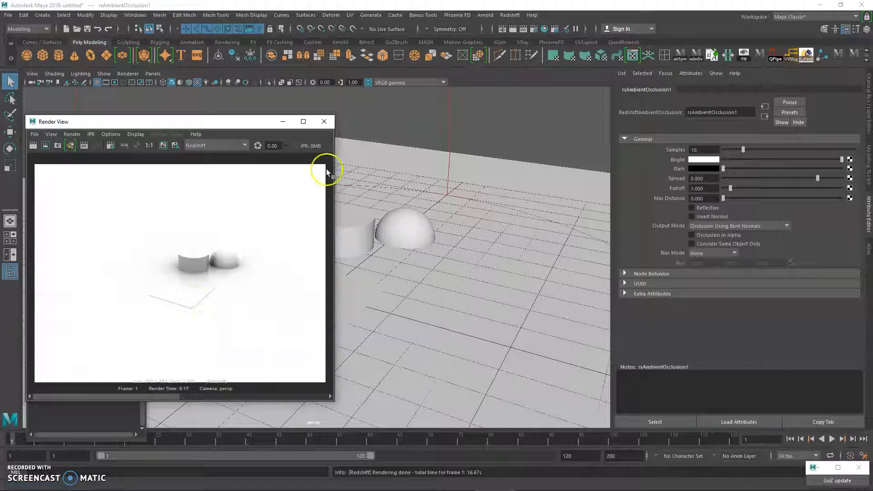
left_click(323, 121)
Assign a new RedshiftMaterial to the leaf plane only and rename the material as leaf_AO.
left_click(317, 305)
right_click_drag(318, 305, 367, 467, "alt")
left_click(169, 194)
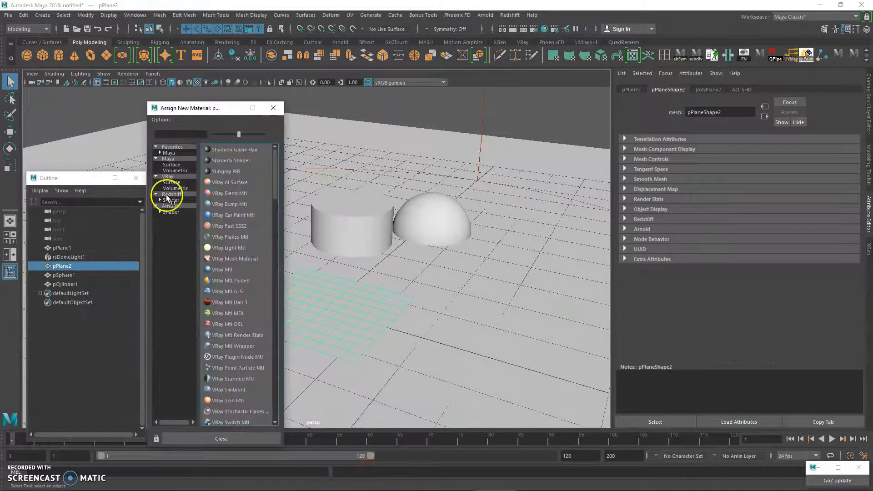
left_click(234, 193)
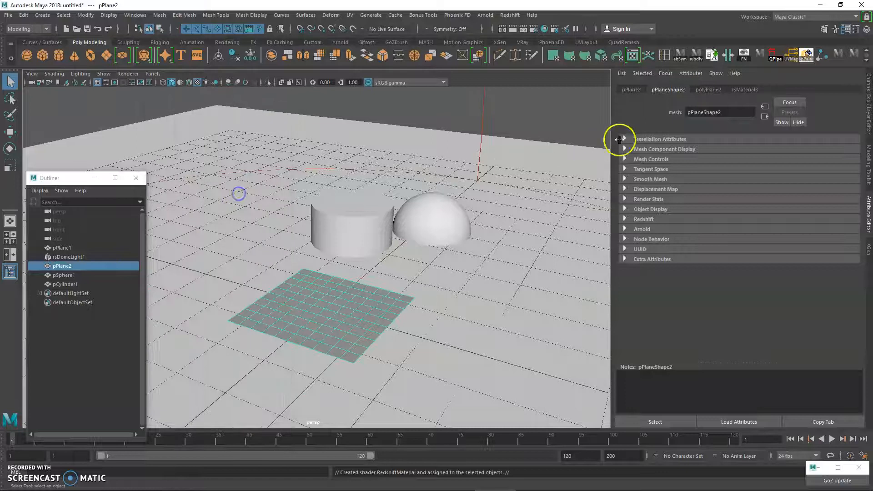
double_click(731, 112)
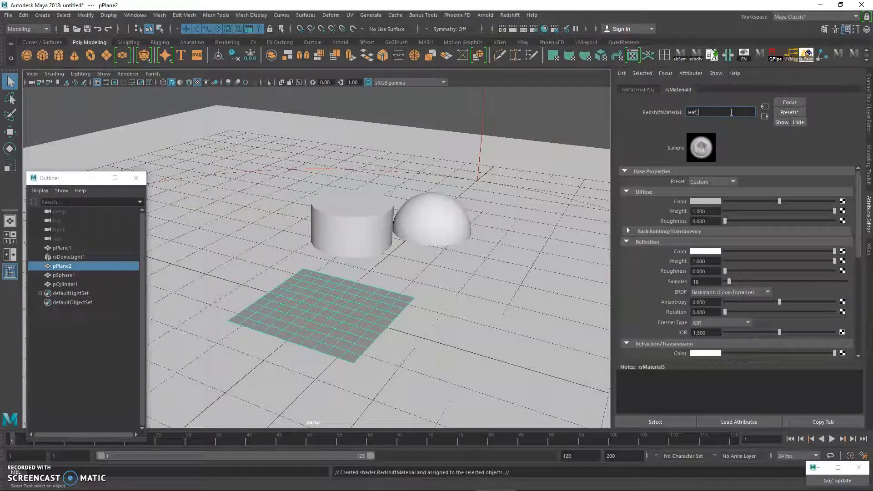
key("Return")
Connect a file texture to the opacity of leaf_AO and load Leaf 006 B_ALPHA.png as its image.
scroll(763, 257, "down", 10)
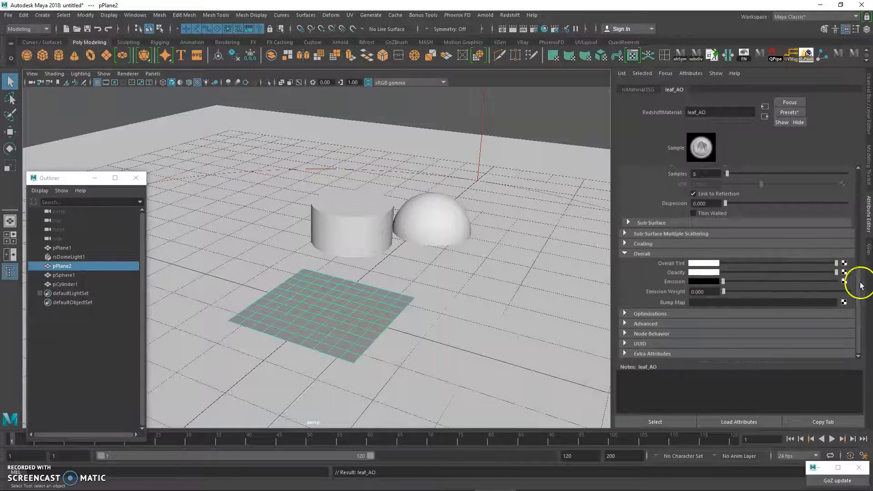
left_click(844, 273)
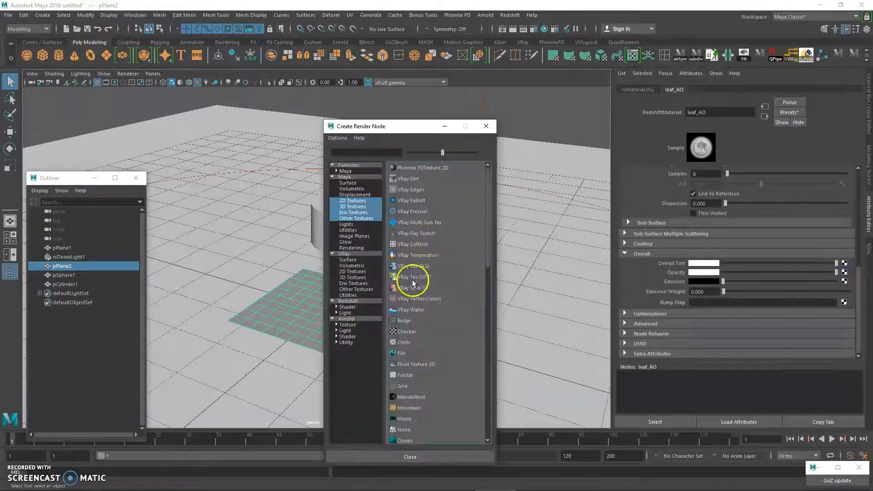
left_click(399, 354)
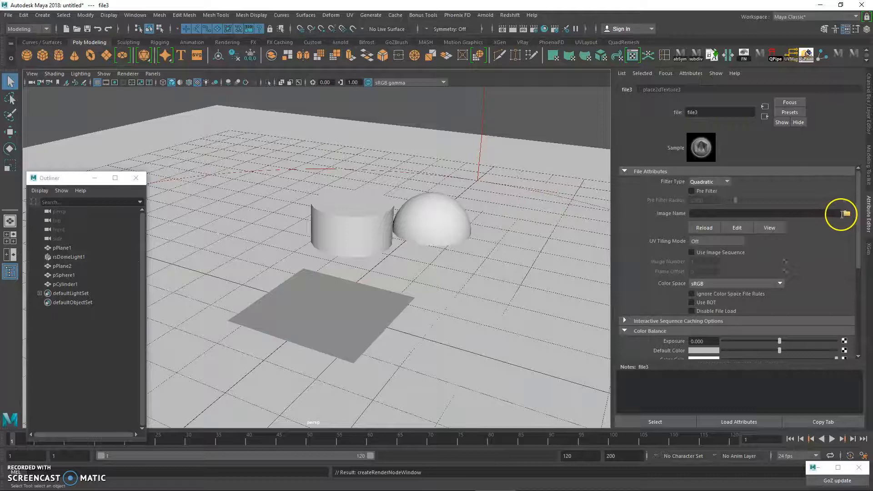
left_click(845, 215)
left_click(272, 175)
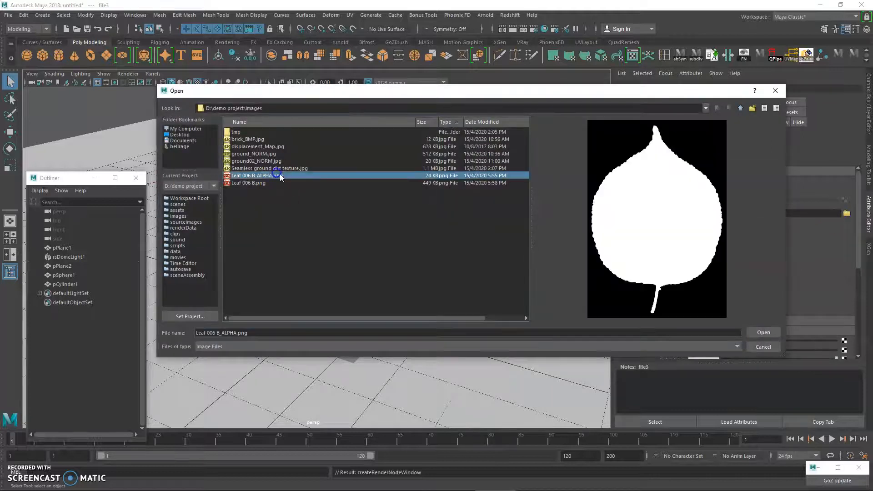
left_click(762, 333)
Go back to leaf_AO and connect a RedshiftAmbientOcclusion node to its diffuse color.
left_click(765, 116)
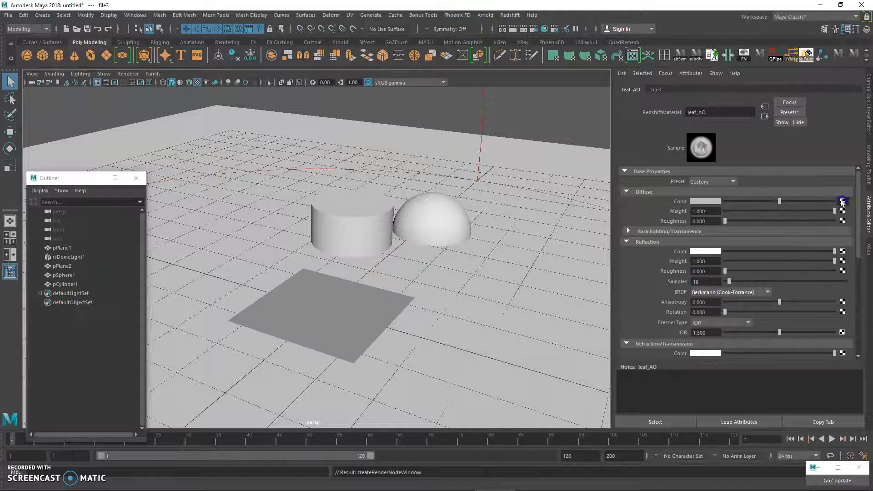
left_click(348, 301)
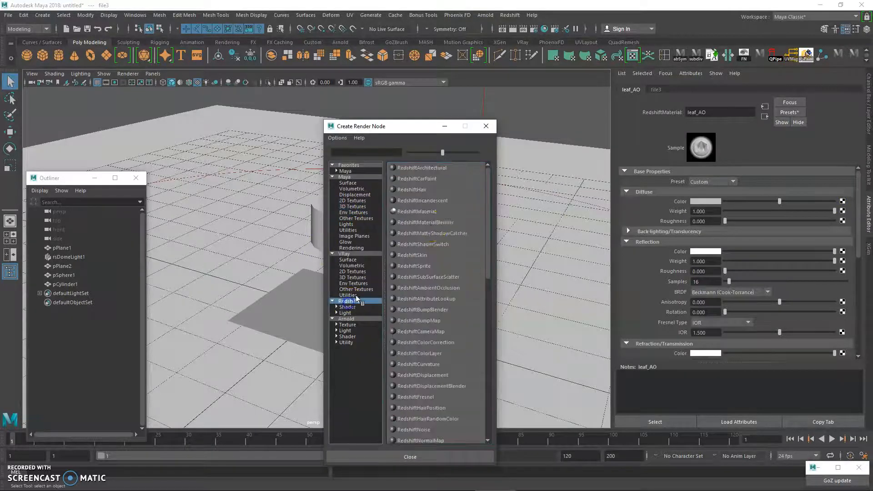
left_click(430, 287)
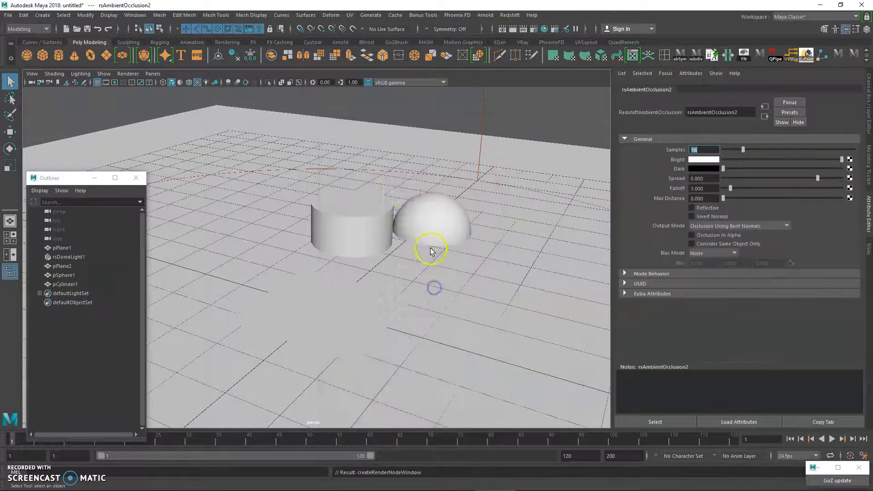
Check the materials on the ground, primitives and leaf plane by selecting them, and render the scene in the Render View.
left_click(350, 218)
left_click(432, 210)
left_click(444, 163)
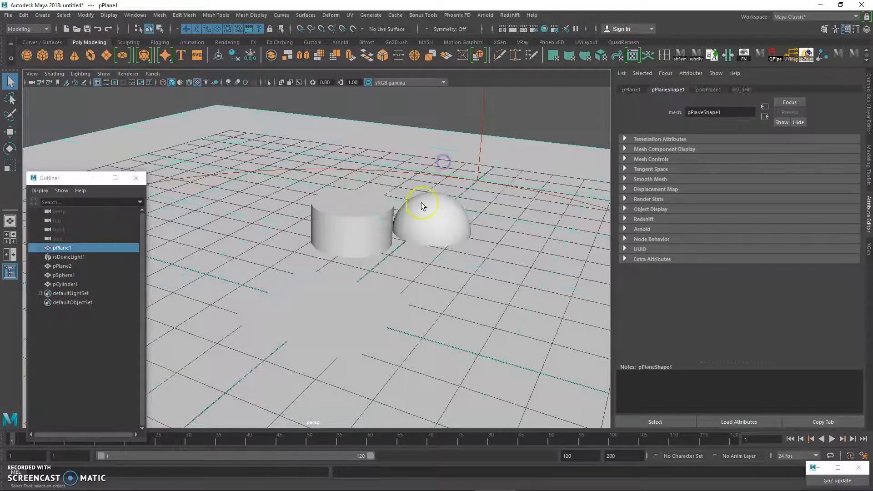
left_click(347, 299)
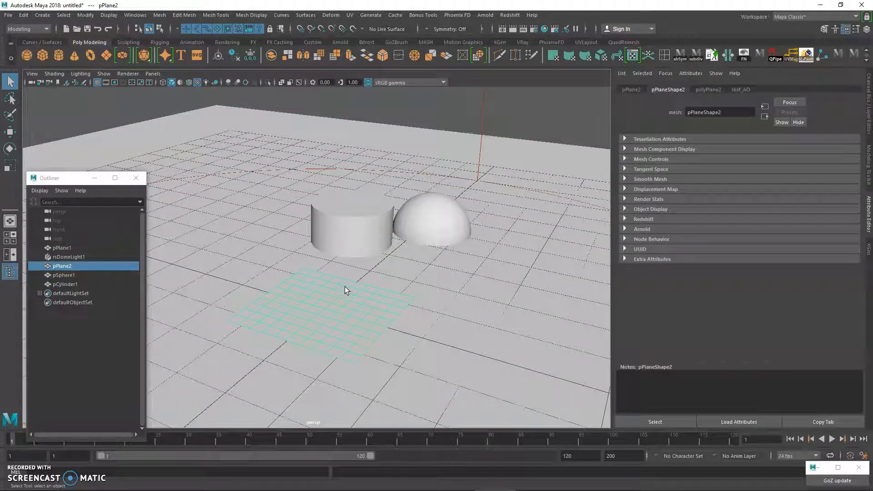
left_click(405, 83)
left_click(501, 27)
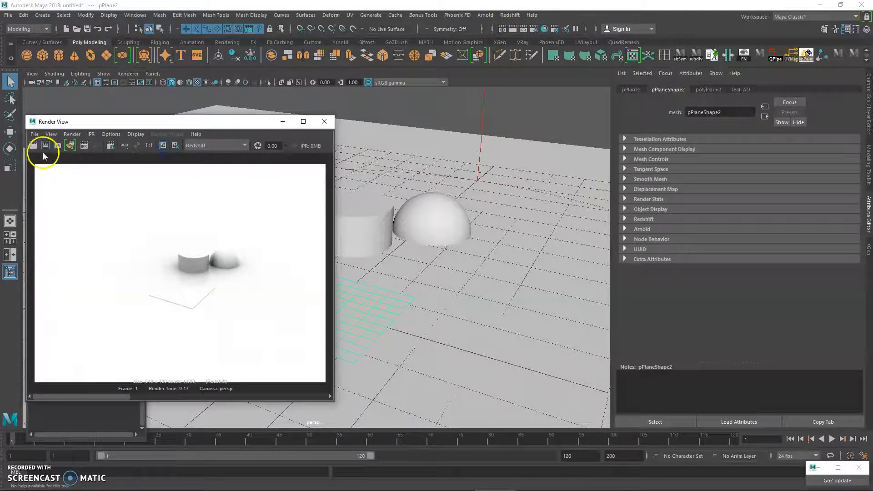
left_click(34, 147)
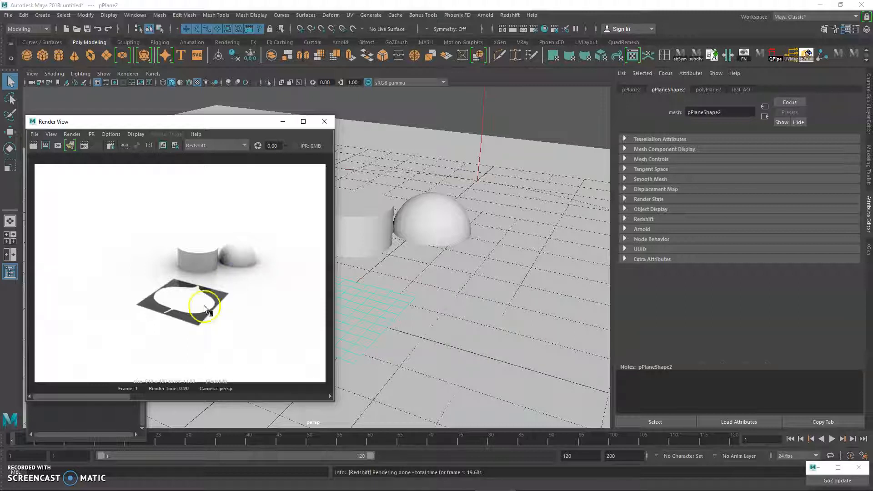
Nudge the leaf plane vertically and render a closer view of its cutout in the Render View.
left_click_drag(411, 253, 380, 263, "alt")
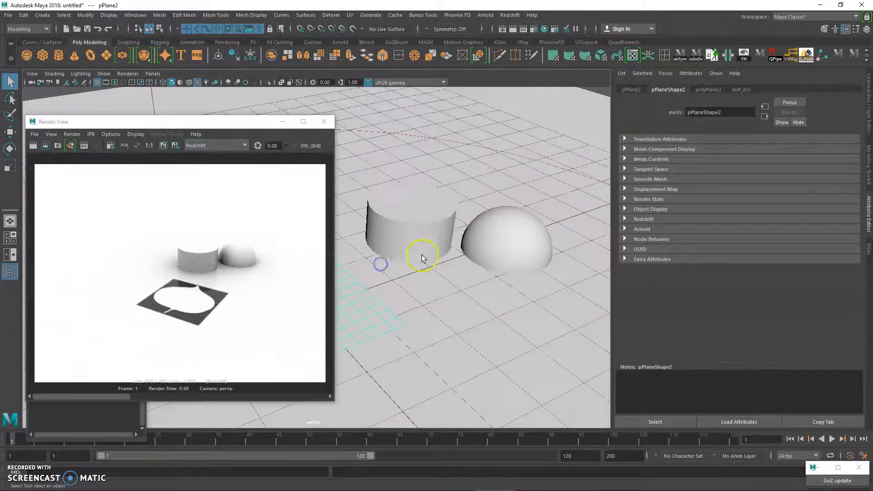
middle_click_drag(399, 261, 443, 231, "alt")
right_click_drag(442, 231, 581, 315, "alt")
left_click_drag(483, 204, 444, 200, "alt")
key("w")
left_click_drag(244, 121, 217, 135)
left_click_drag(375, 214, 376, 215)
left_click(6, 159)
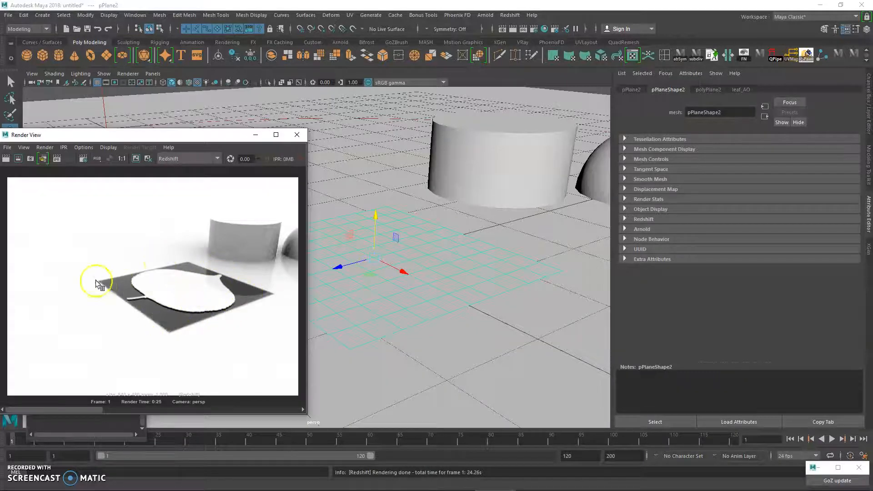
Minimize the Render View, switch to the browser to look at the Redshift Sprite course page, and return to Maya.
left_click(253, 138)
right_click_drag(445, 277, 367, 256, "alt")
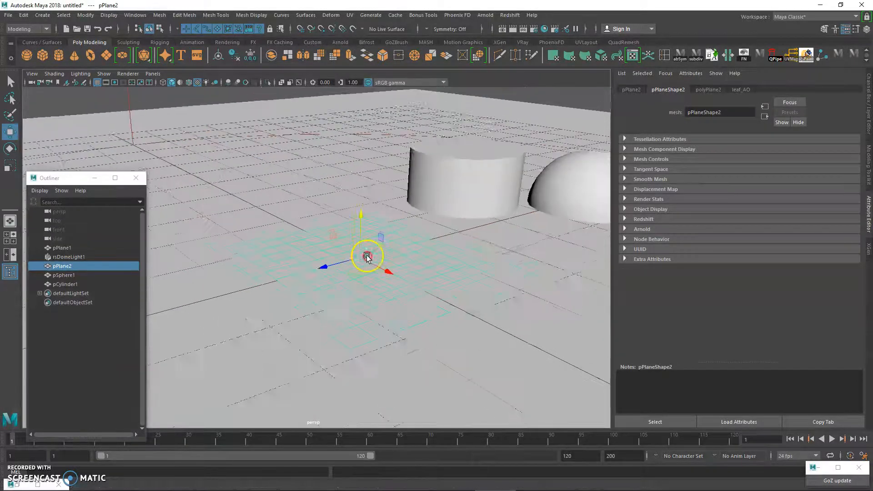
left_click_drag(367, 257, 390, 270, "alt")
middle_click_drag(390, 271, 341, 295, "alt")
right_click_drag(341, 295, 229, 268, "alt")
mouse_move(72, 487)
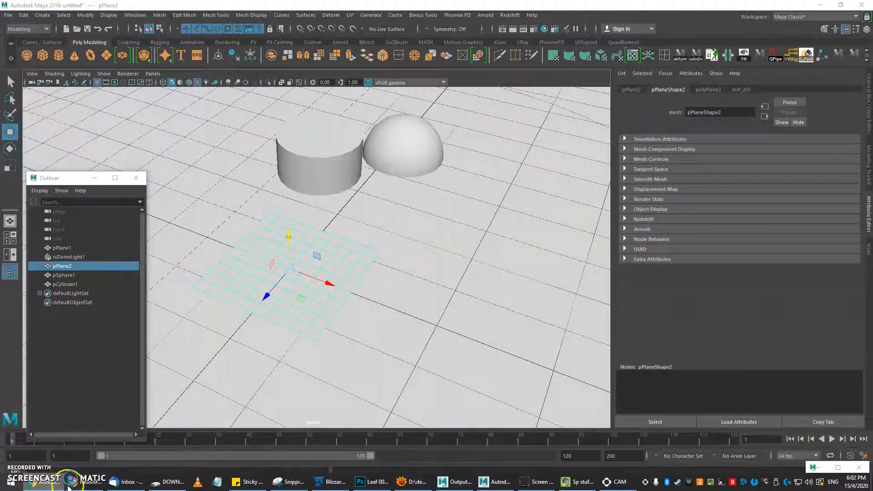
left_click(42, 485)
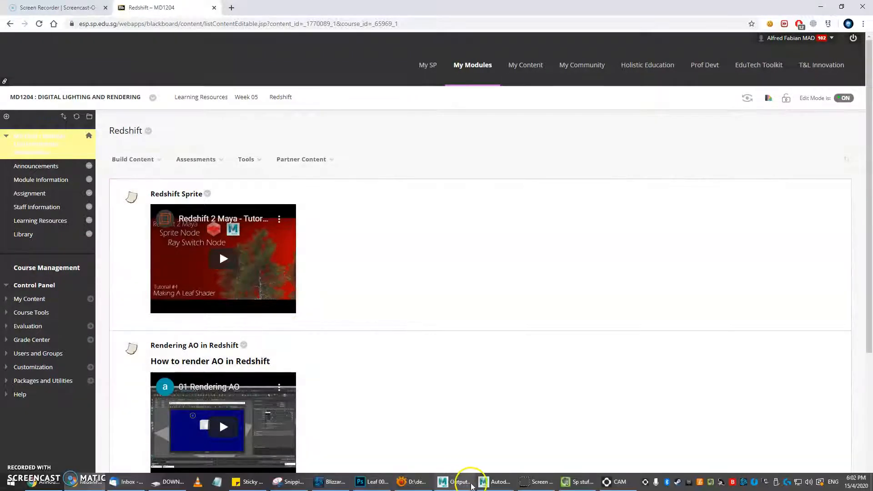
left_click(443, 487)
Create a second polygon plane about the size of the leaf plane and place it beside that plane.
right_click_drag(327, 261, 433, 314, "alt")
left_click_drag(348, 303, 369, 260, "alt")
left_click(106, 56)
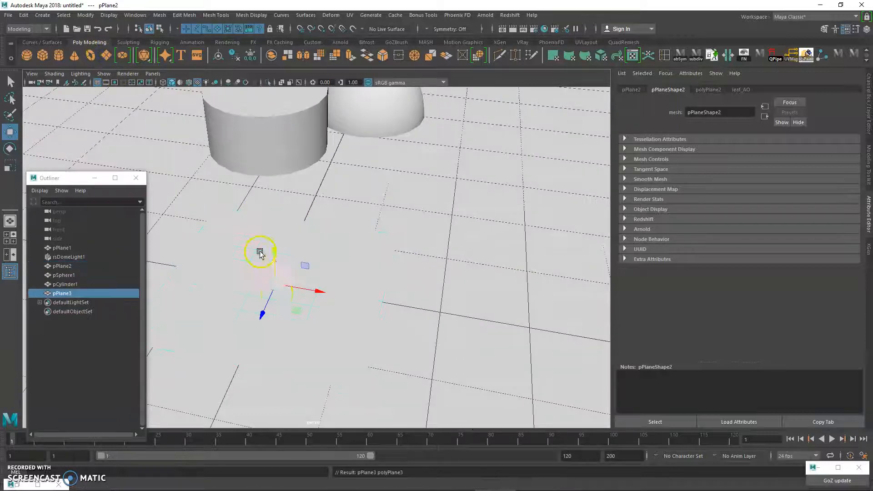
key("r")
left_click_drag(277, 285, 540, 318)
key("w")
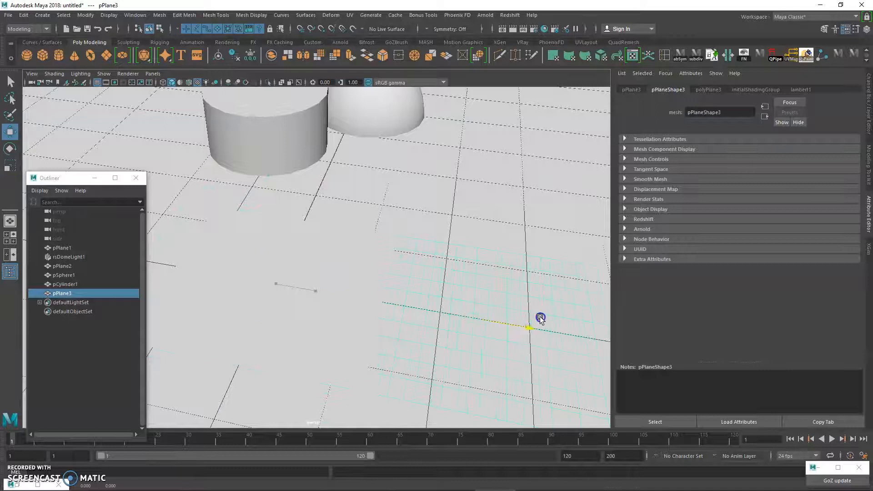
key("f")
left_click_drag(416, 324, 363, 281, "alt")
left_click_drag(321, 215, 382, 253)
key("q")
right_click_drag(365, 256, 388, 214)
Select the original leaf plane and review the settings of its leaf_AO material.
right_click_drag(462, 254, 197, 186, "alt")
left_click(197, 187)
middle_click_drag(278, 244, 347, 275, "alt")
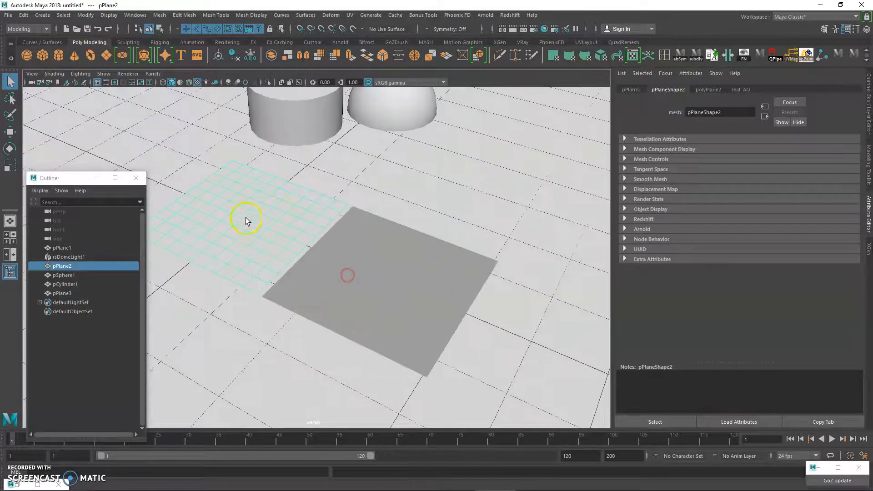
left_click_drag(245, 220, 249, 233, "alt")
right_click_drag(250, 234, 305, 265, "alt")
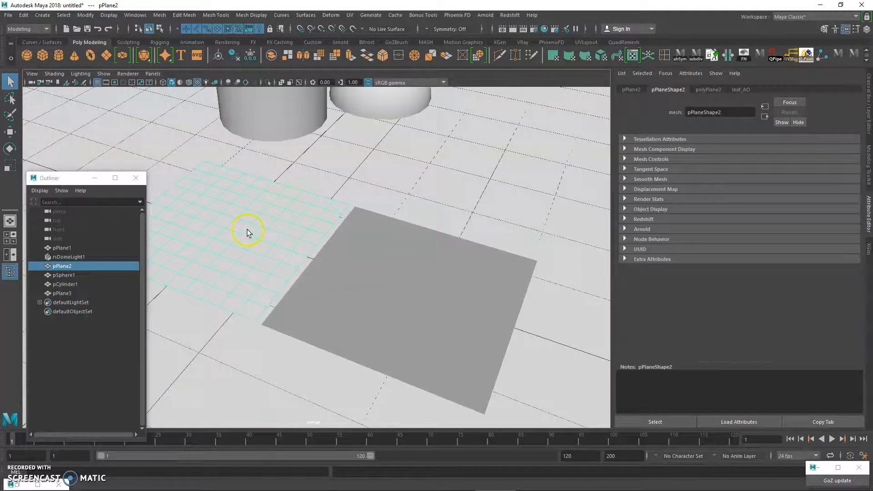
left_click(739, 89)
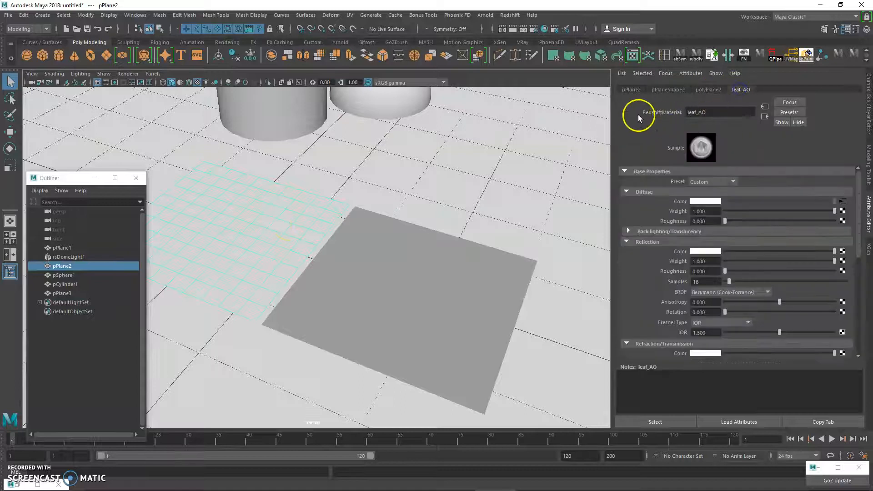
Assign a new RedshiftSprite material to the second plane.
left_click(437, 268)
right_click_drag(430, 262, 428, 461)
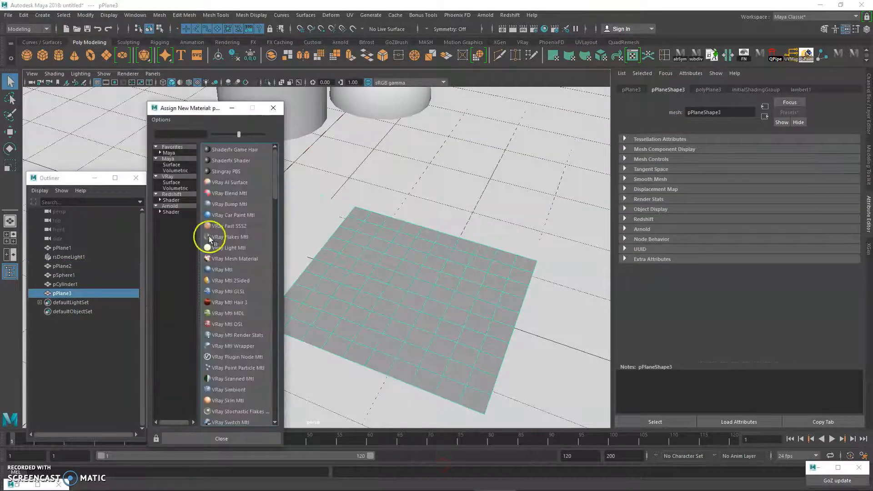
left_click(181, 195)
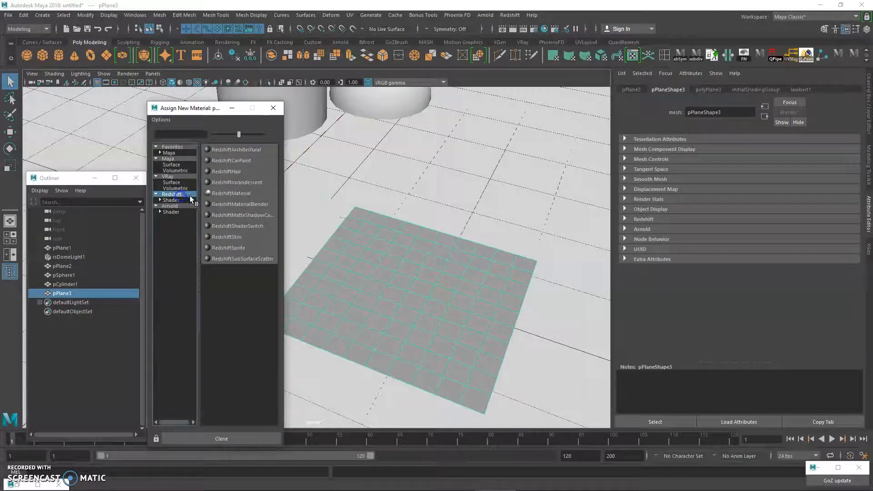
left_click(234, 247)
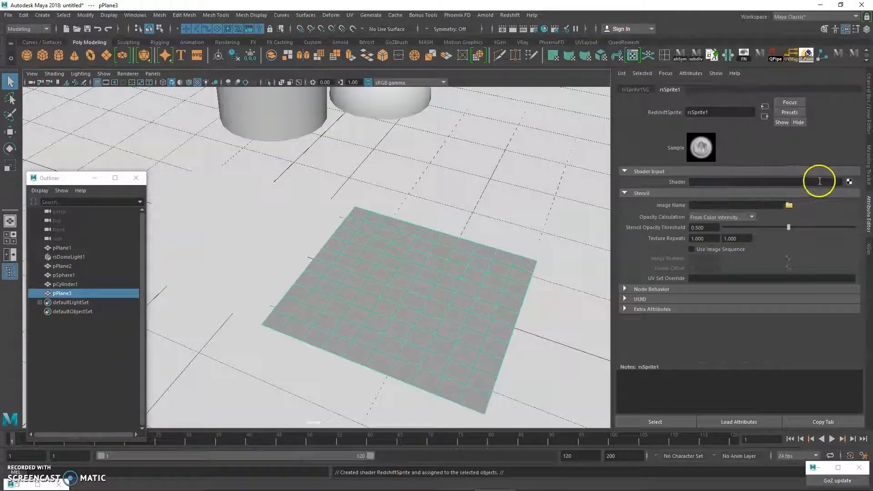
Connect a new RedshiftMaterial to the sprite's shader input and return to the sprite's settings.
left_click(849, 182)
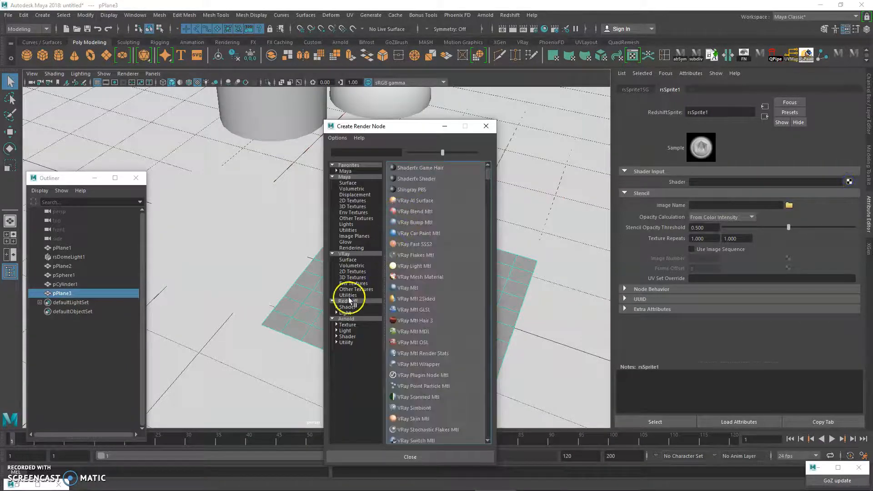
left_click(348, 301)
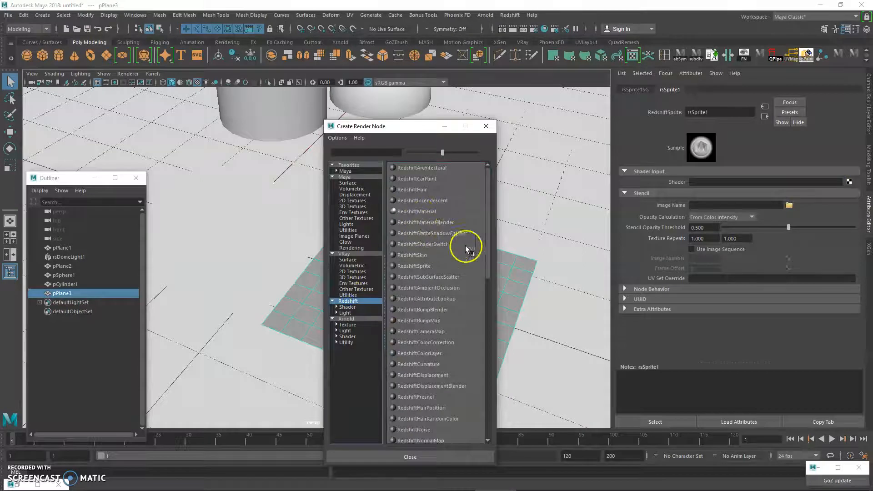
left_click(426, 212)
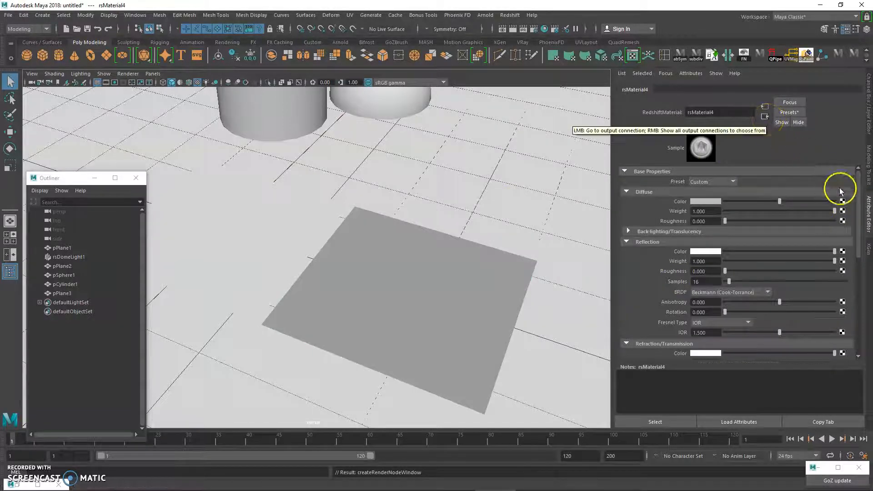
left_click(768, 120)
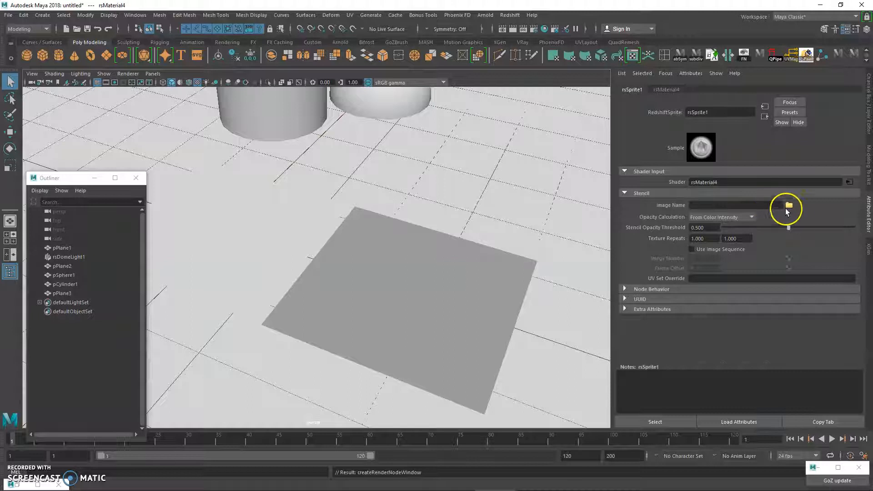
Load Leaf 006 B_ALPHA.png as the sprite's stencil image and set the Stencil Opacity Threshold to 0.
left_click(789, 206)
double_click(237, 168)
left_click(272, 175)
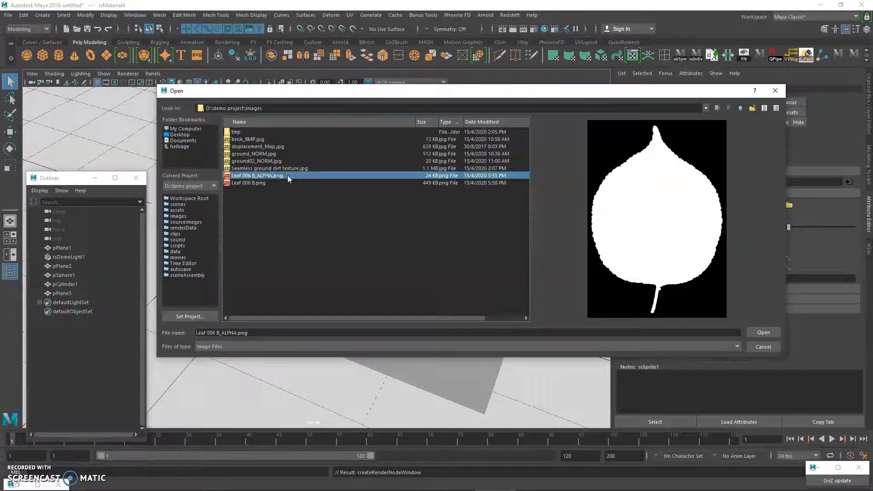
left_click(282, 178)
left_click(759, 331)
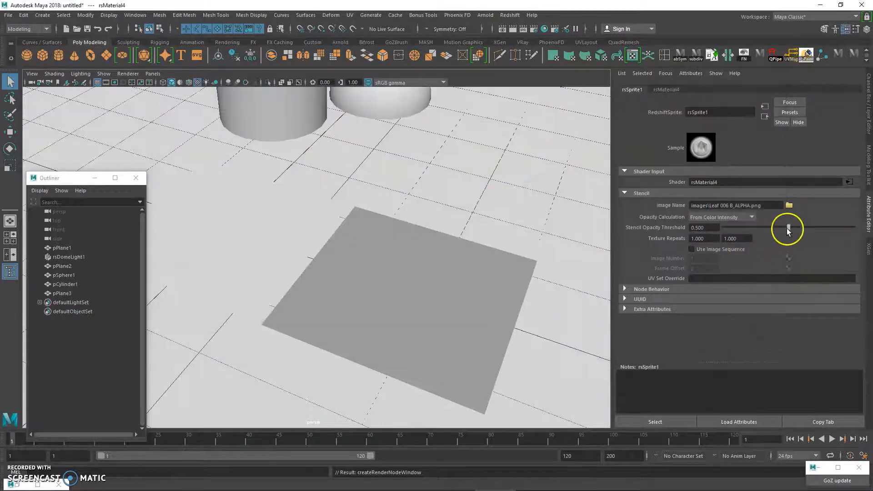
left_click_drag(788, 225, 740, 226)
Render both leaf planes together in the Render View to compare the sprite cutout with the opacity cutout.
left_click_drag(448, 277, 429, 267, "alt")
left_click(501, 30)
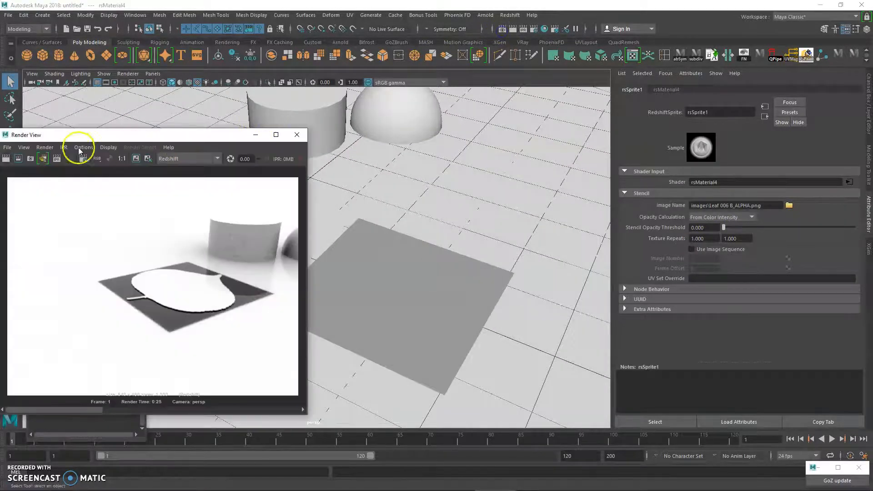
left_click_drag(43, 132, 150, 132)
left_click(112, 155)
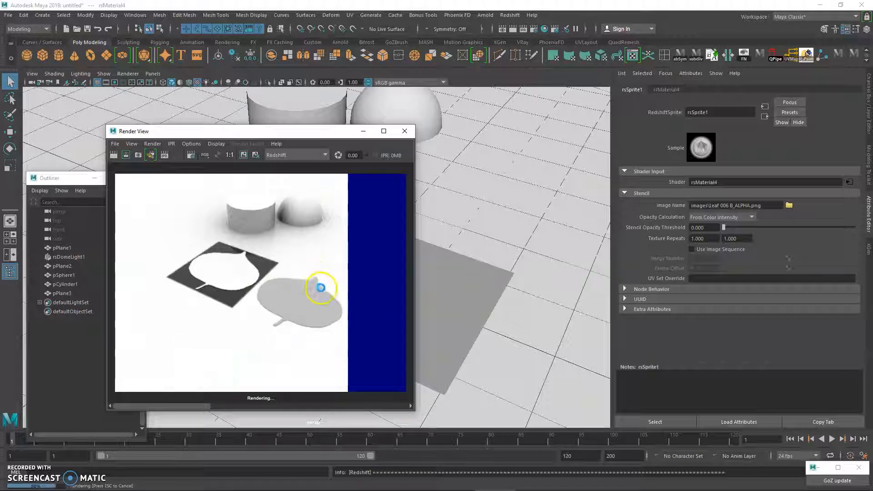
Stop the render and connect a new RedshiftAmbientOcclusion node to the diffuse color of rsMaterial4 on the sprite plane.
key("Escape")
left_click(435, 288)
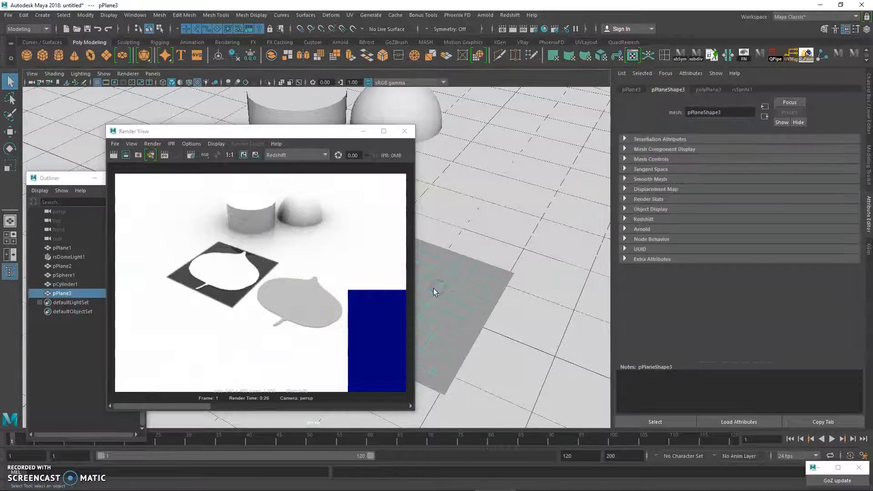
left_click(741, 89)
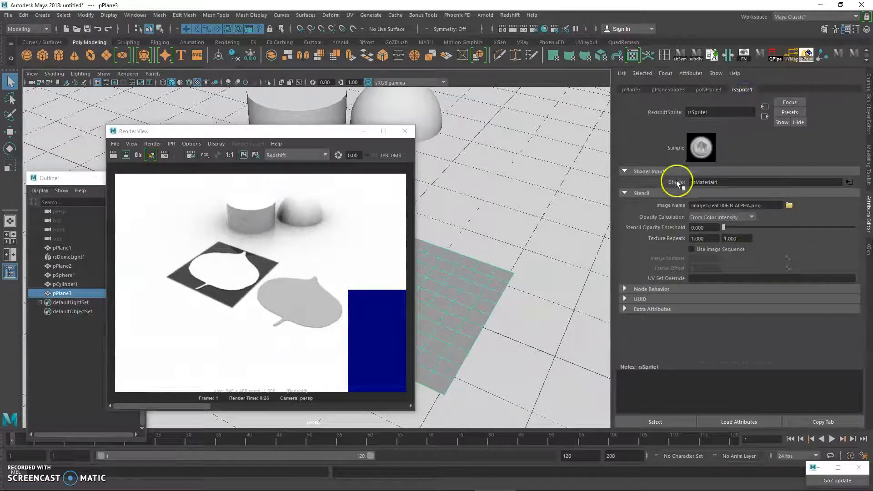
left_click(851, 182)
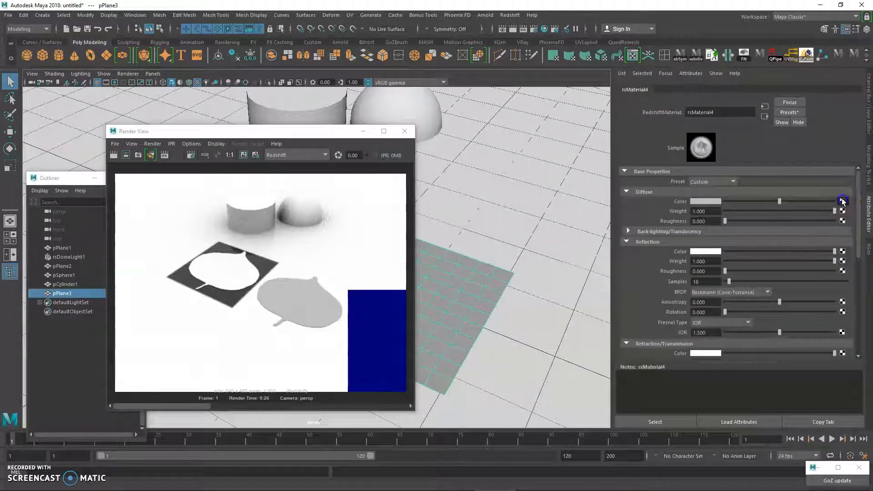
left_click(842, 201)
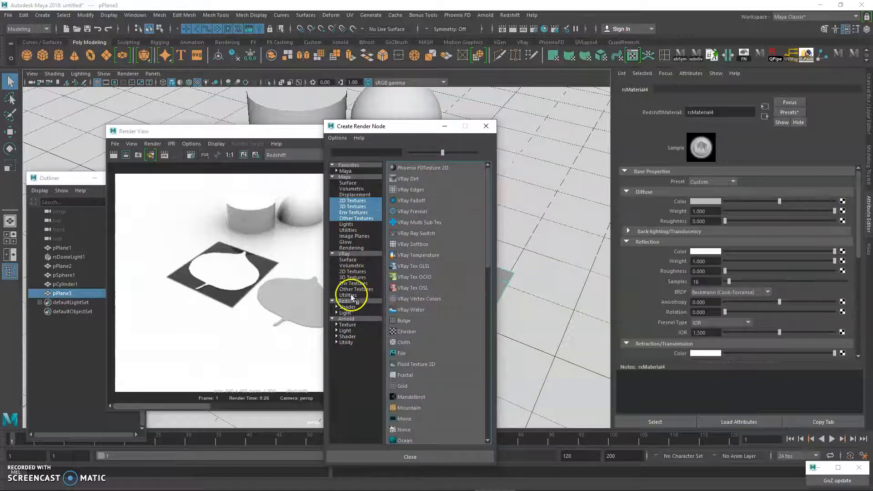
left_click(350, 300)
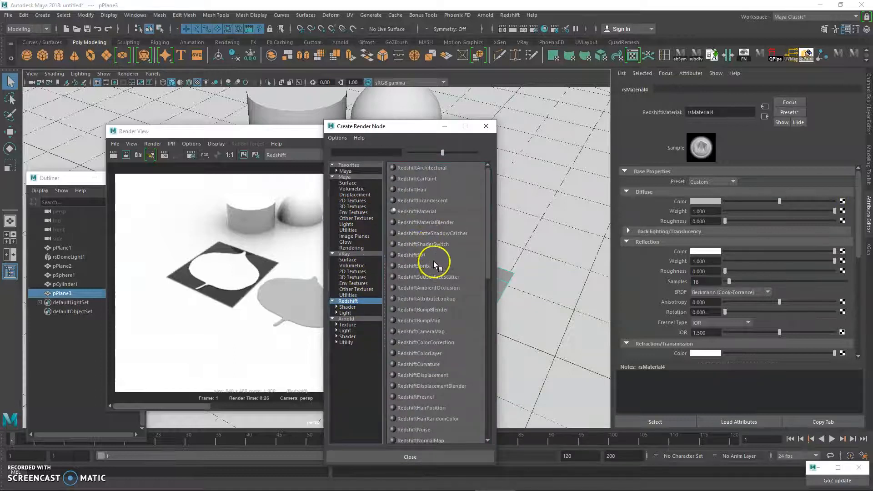
left_click(429, 288)
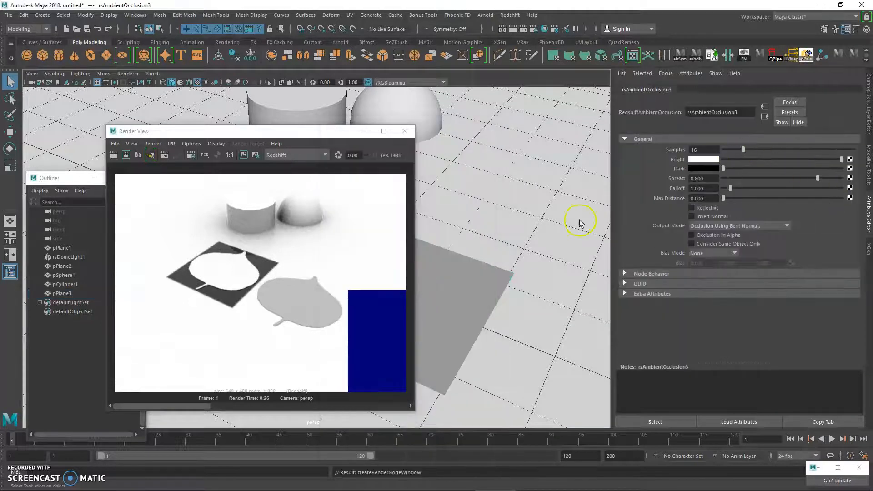
Render the current frame to check the sprite leaf's ambient occlusion, and uncover and select the sprite plane.
left_click(114, 155)
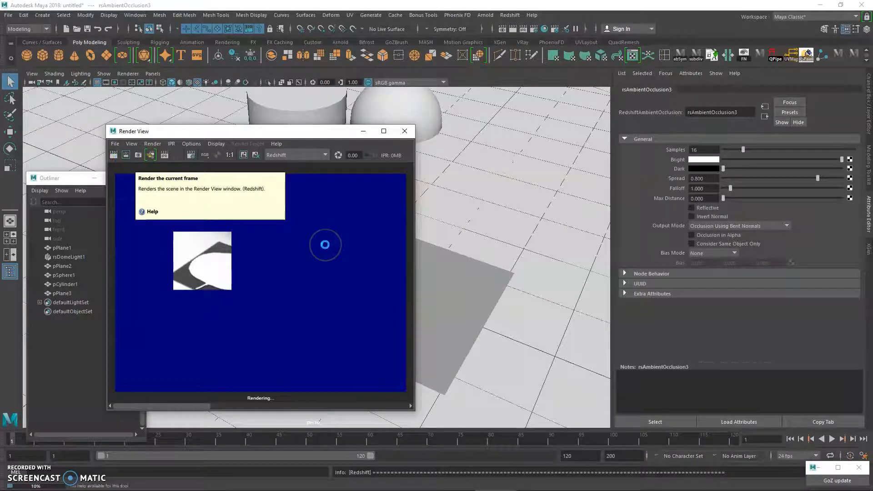
left_click(234, 266)
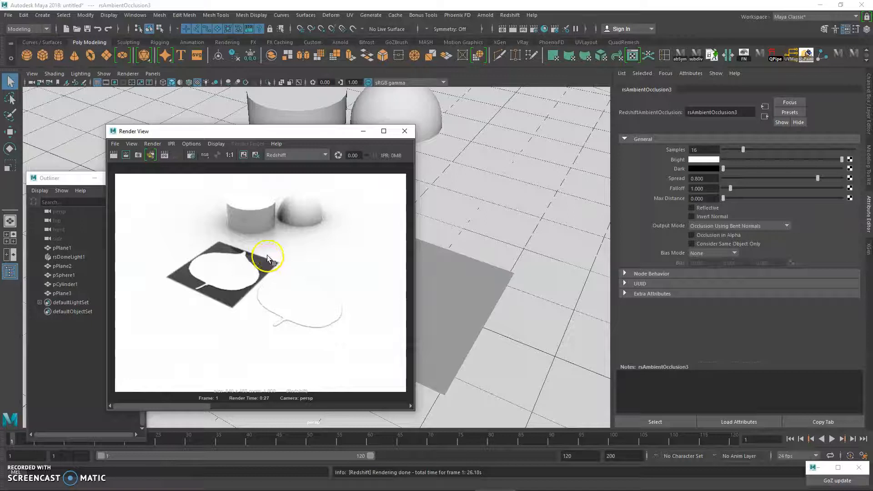
left_click_drag(316, 145, 257, 137)
left_click(374, 272)
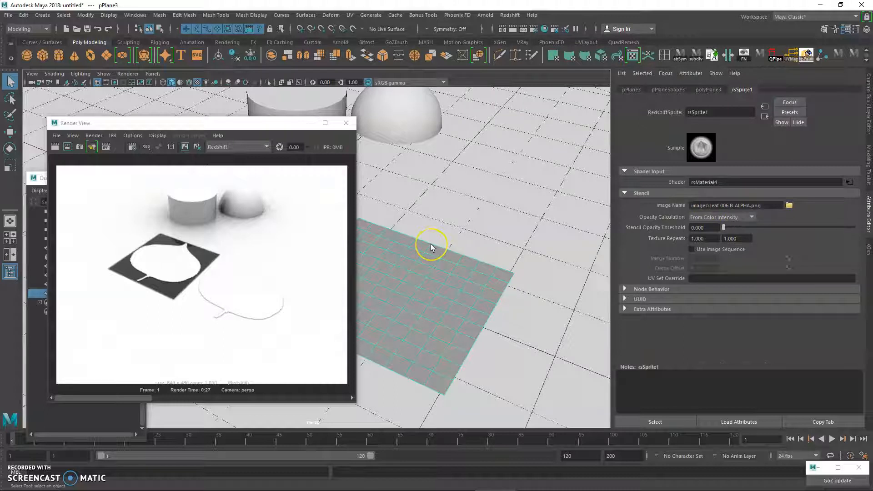
left_click_drag(255, 126, 254, 94)
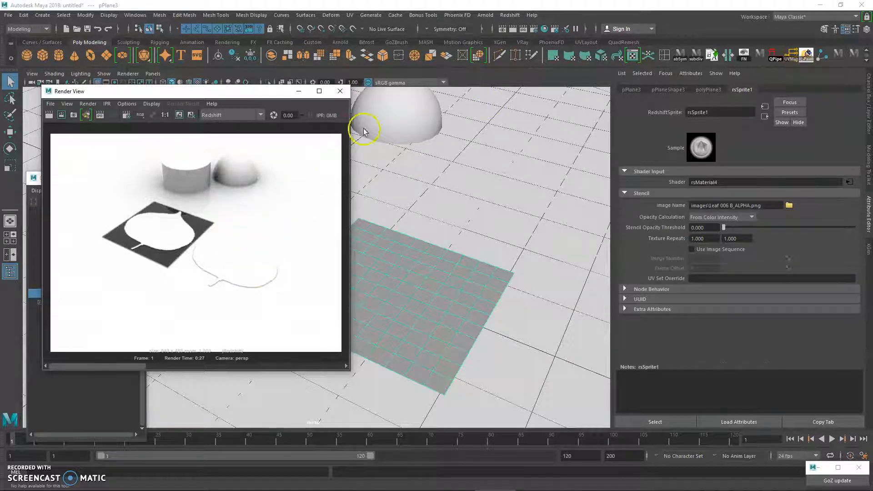
Open the Hypershade and graph the shading network of the selected sprite plane.
left_click(546, 29)
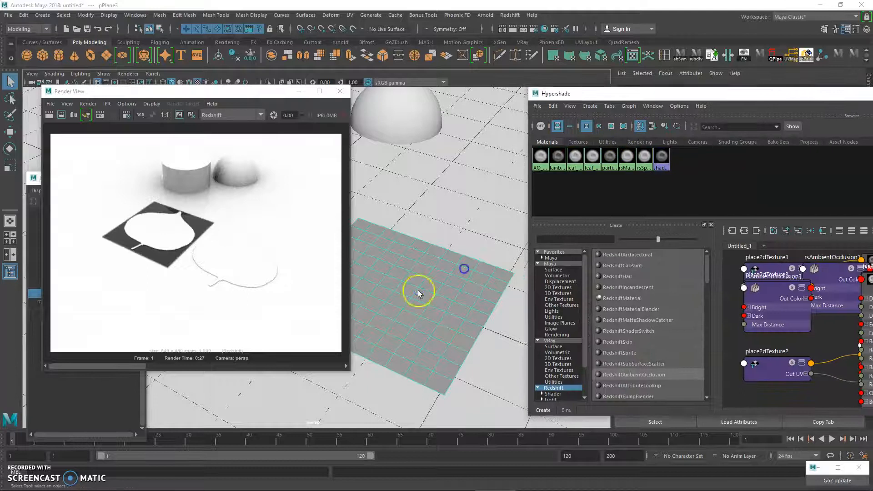
left_click_drag(635, 94, 201, 132)
left_click(309, 270)
left_click(501, 350)
left_click(308, 270)
left_click(566, 327)
left_click_drag(531, 132, 356, 106)
Examine how rsAmbientOcclusion3, rsMaterial4 and rsSprite1 are connected, and check the settings of the material and sprite nodes.
right_click_drag(358, 331, 337, 335, "alt")
middle_click_drag(337, 335, 346, 356, "alt")
left_click_drag(256, 302, 272, 306)
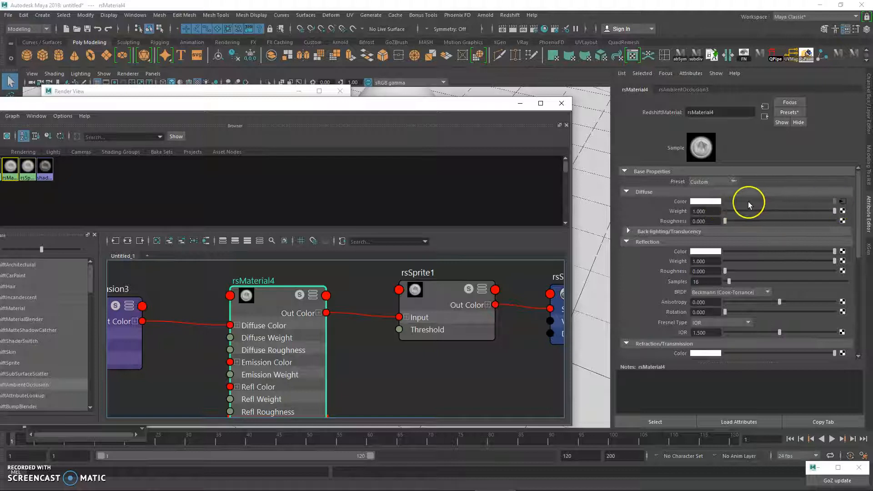
left_click_drag(272, 304, 277, 304)
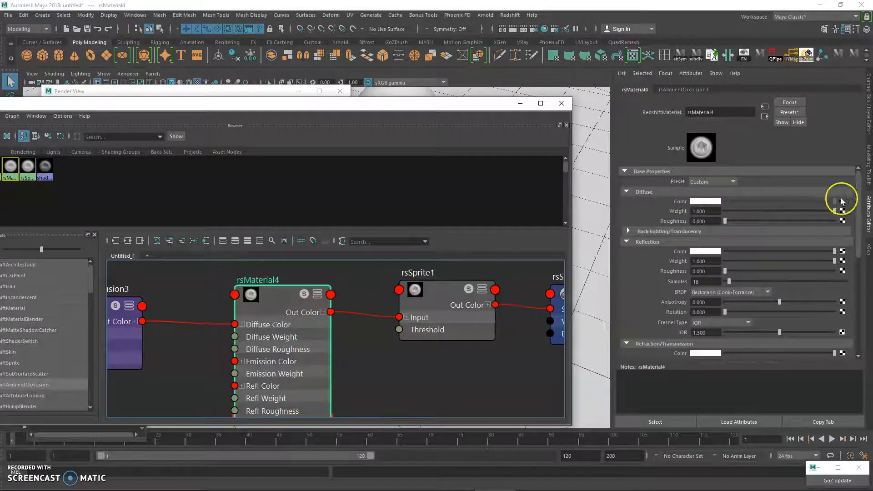
middle_click_drag(191, 301, 236, 296, "alt")
scroll(235, 300, "down", 2)
left_click_drag(155, 310, 170, 305)
left_click_drag(428, 299, 435, 310)
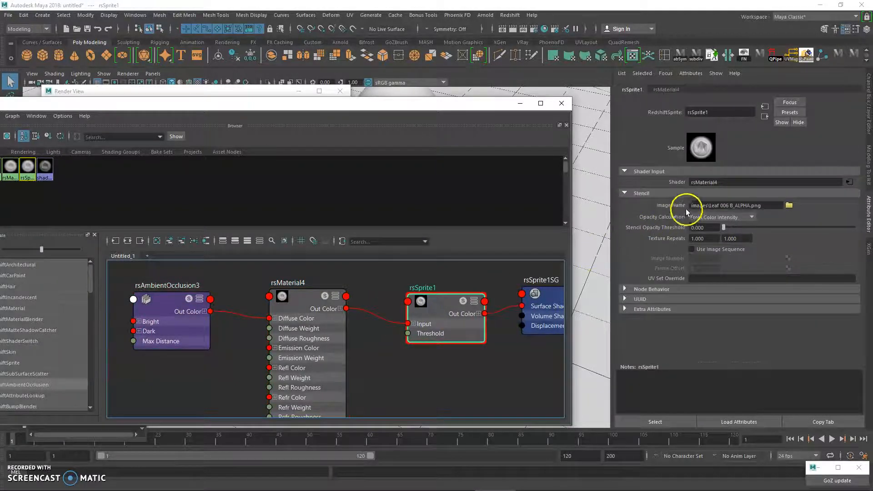
left_click_drag(417, 112, 266, 123)
left_click(274, 319)
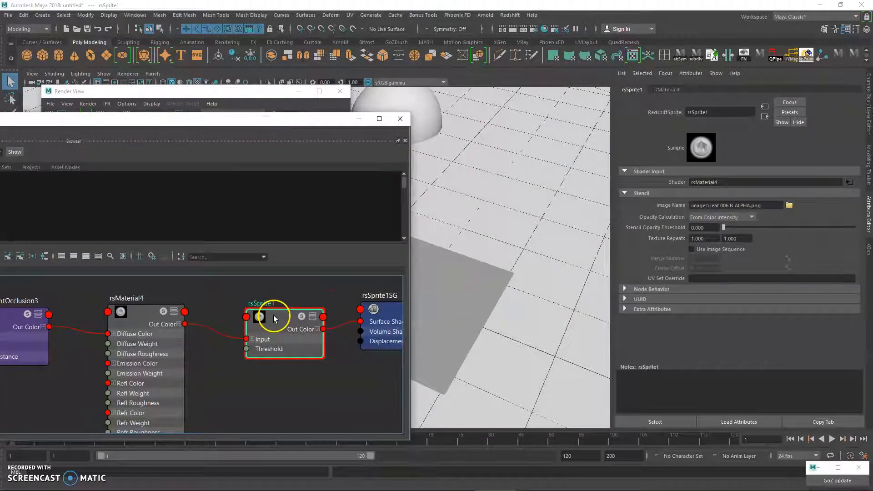
scroll(454, 282, "up", 2)
Minimize the Render View and the Outliner, and shrink and reposition the Hypershade to uncover the viewport.
left_click(461, 298)
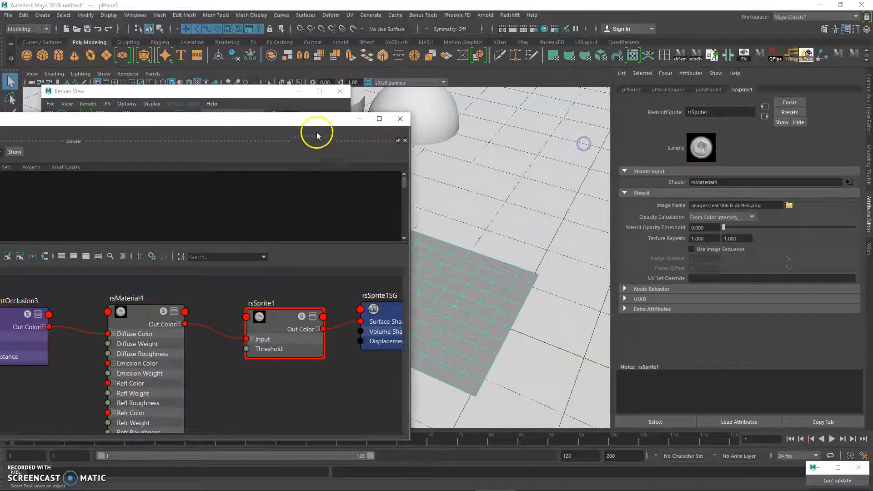
left_click_drag(322, 122, 623, 136)
left_click(299, 91)
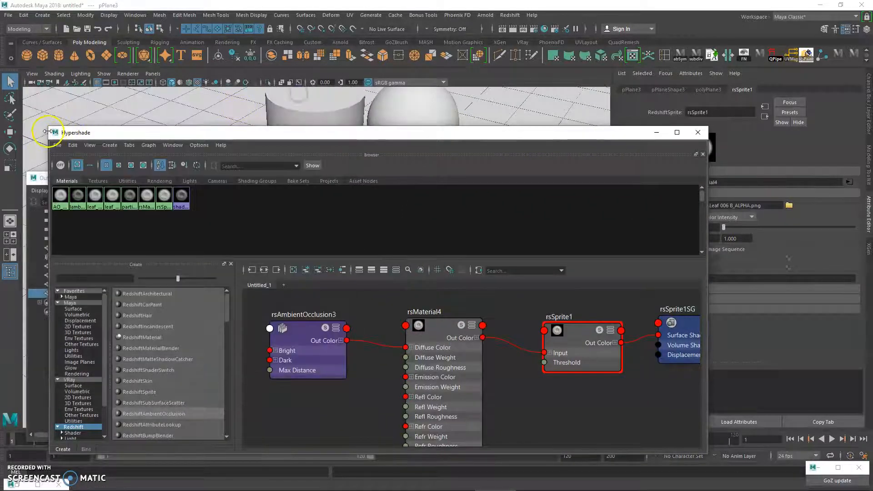
left_click_drag(48, 128, 109, 177)
left_click_drag(214, 184, 386, 132)
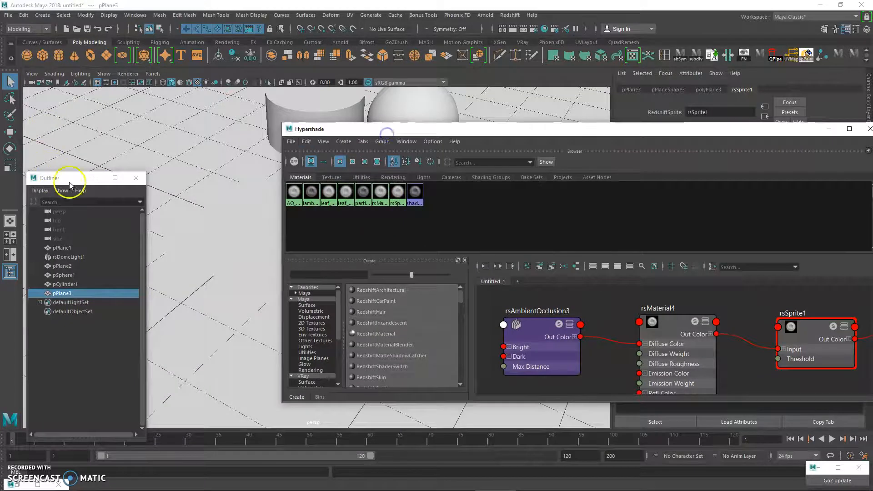
left_click(97, 180)
Select both leaf planes and graph the input and output connections of their shading groups in an enlarged Hypershade.
left_click_drag(126, 206, 142, 220, "alt")
left_click(227, 245)
left_click_drag(227, 246, 179, 247, "alt")
left_click_drag(468, 130, 505, 79)
left_click_drag(142, 237, 166, 252, "alt")
left_click(191, 263)
left_click(533, 216)
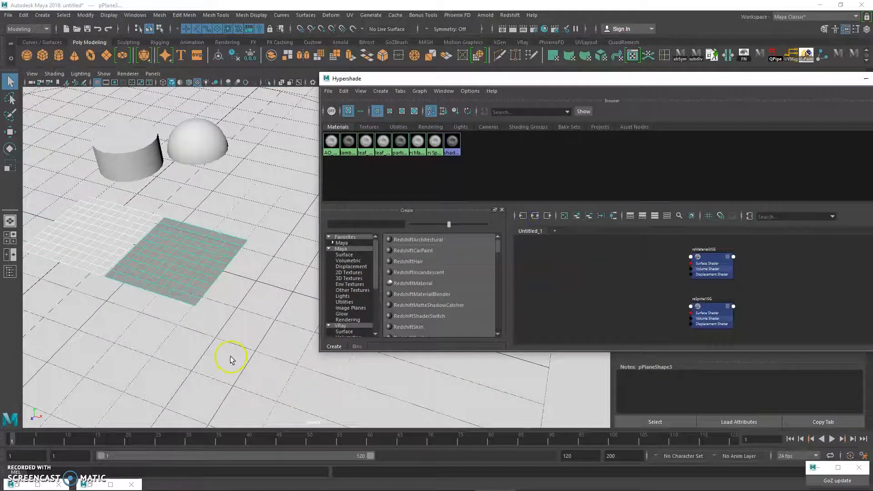
left_click_drag(318, 353, 223, 417)
left_click(619, 273)
left_click(442, 217)
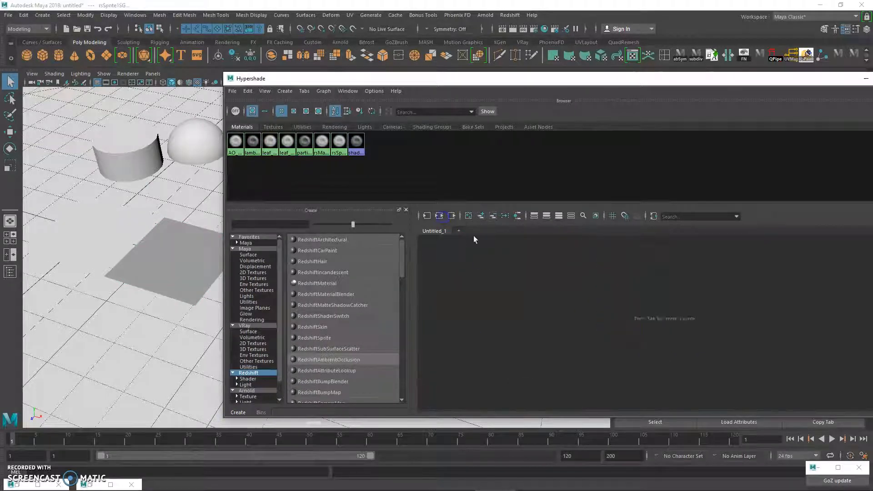
Compare the first plane's leaf_AO opacity network with the second plane's rsSprite1 network, spacing out the nodes.
middle_click_drag(583, 320, 486, 325, "alt")
right_click_drag(487, 326, 603, 355, "alt")
left_click(108, 232)
left_click_drag(647, 361, 659, 339)
middle_click_drag(596, 342, 524, 324, "alt")
scroll(518, 323, "down", 2)
left_click_drag(652, 354, 676, 356)
left_click_drag(590, 321, 598, 336)
left_click(166, 265)
middle_click_drag(583, 294, 559, 343, "alt")
left_click_drag(551, 275, 549, 282)
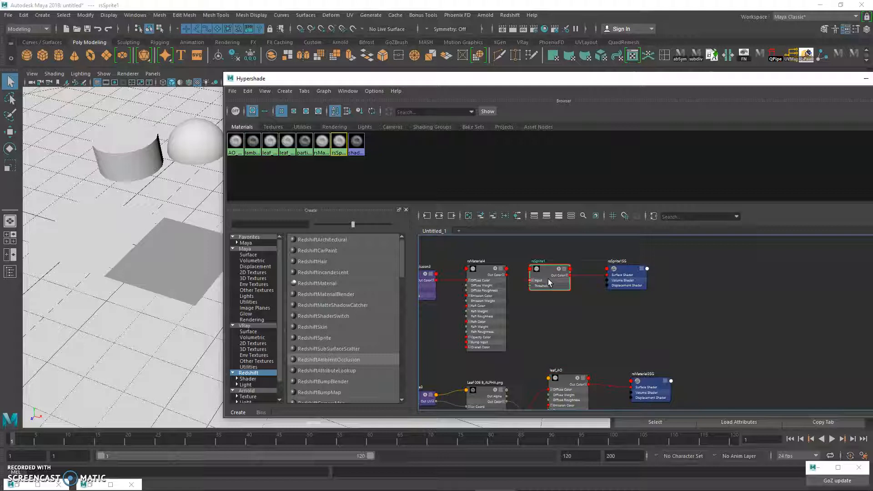
left_click(155, 238)
left_click(147, 239)
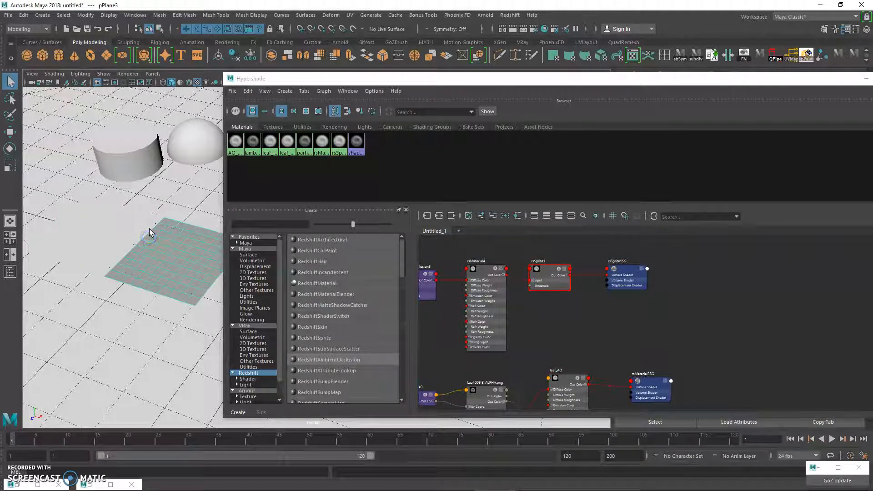
Move the Hypershade below the scene, frame the planes in the viewport and select the sprite plane.
left_click_drag(287, 80, 170, 317)
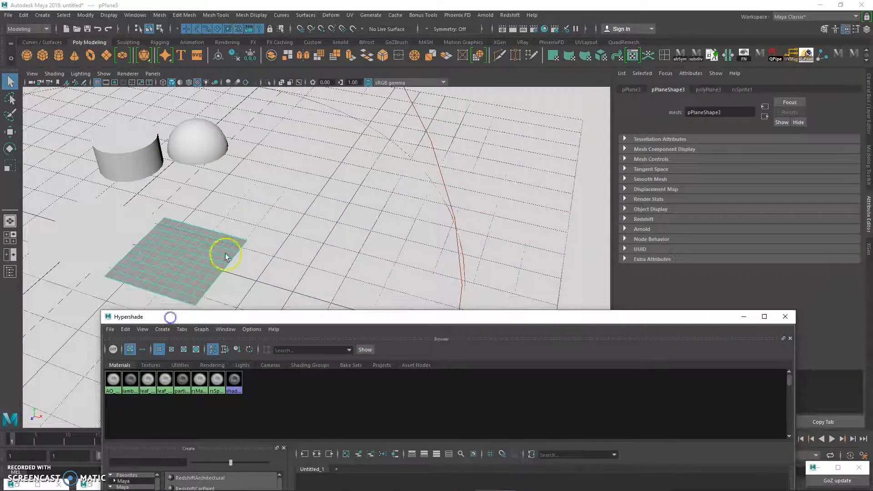
left_click_drag(335, 315, 268, 319)
middle_click_drag(287, 197, 303, 180, "alt")
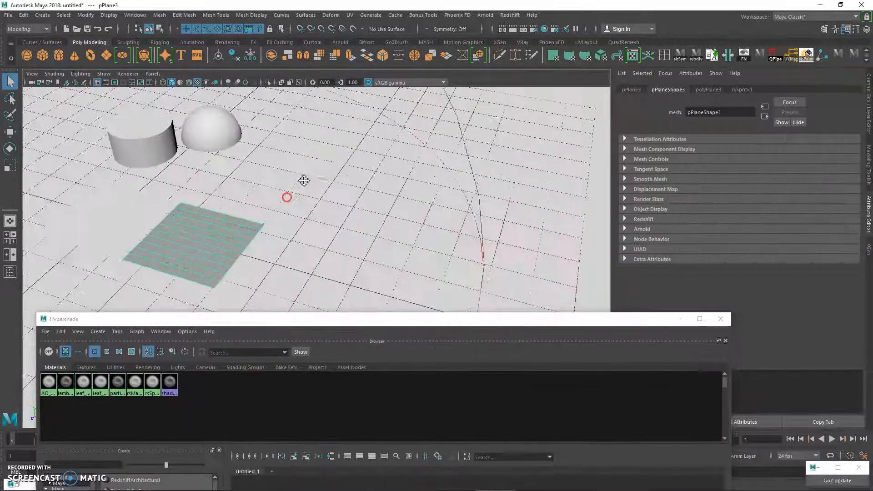
right_click_drag(304, 180, 268, 194, "alt")
left_click_drag(335, 324, 334, 386)
left_click(248, 253)
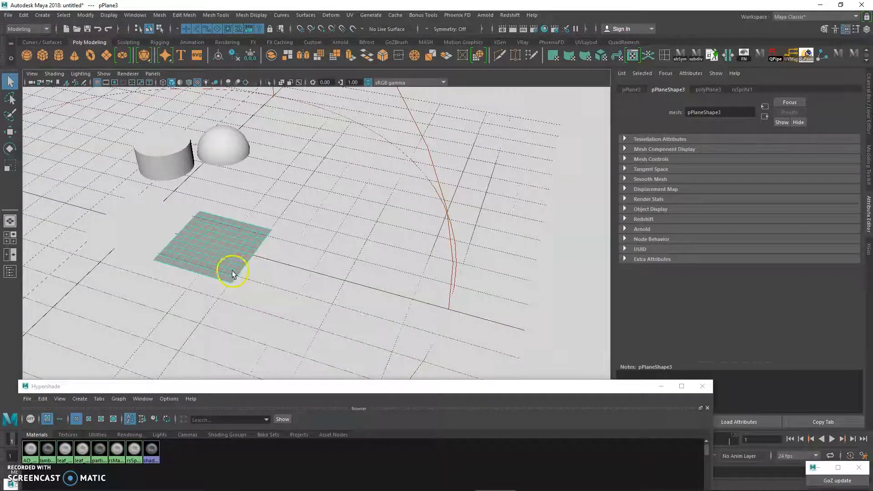